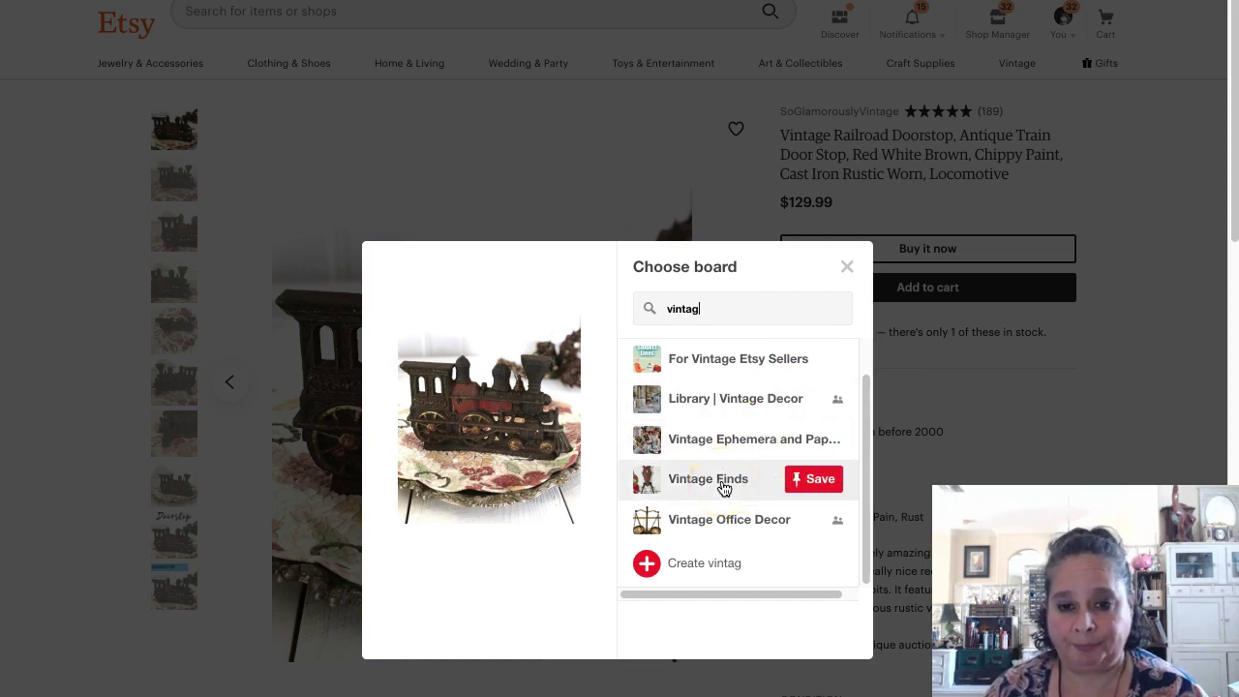
Save the railroad doorstop image to the Vintage Finds board and open the saved pin for editing
click(721, 480)
click(721, 479)
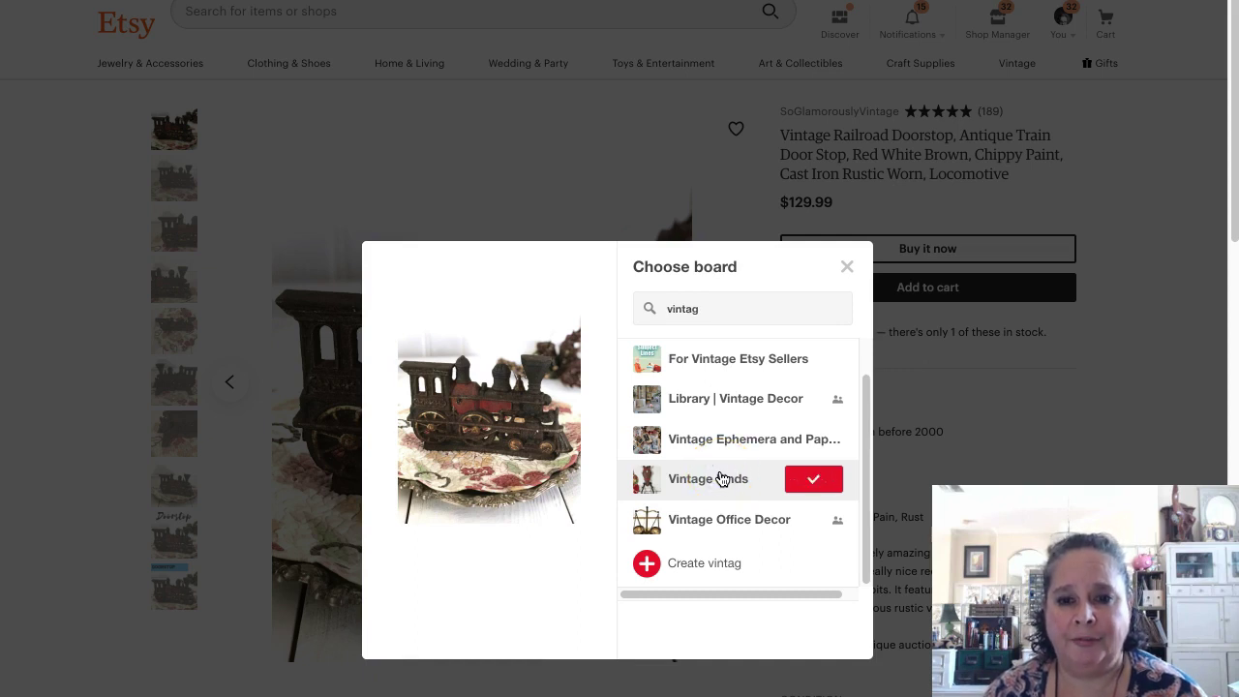
click(825, 634)
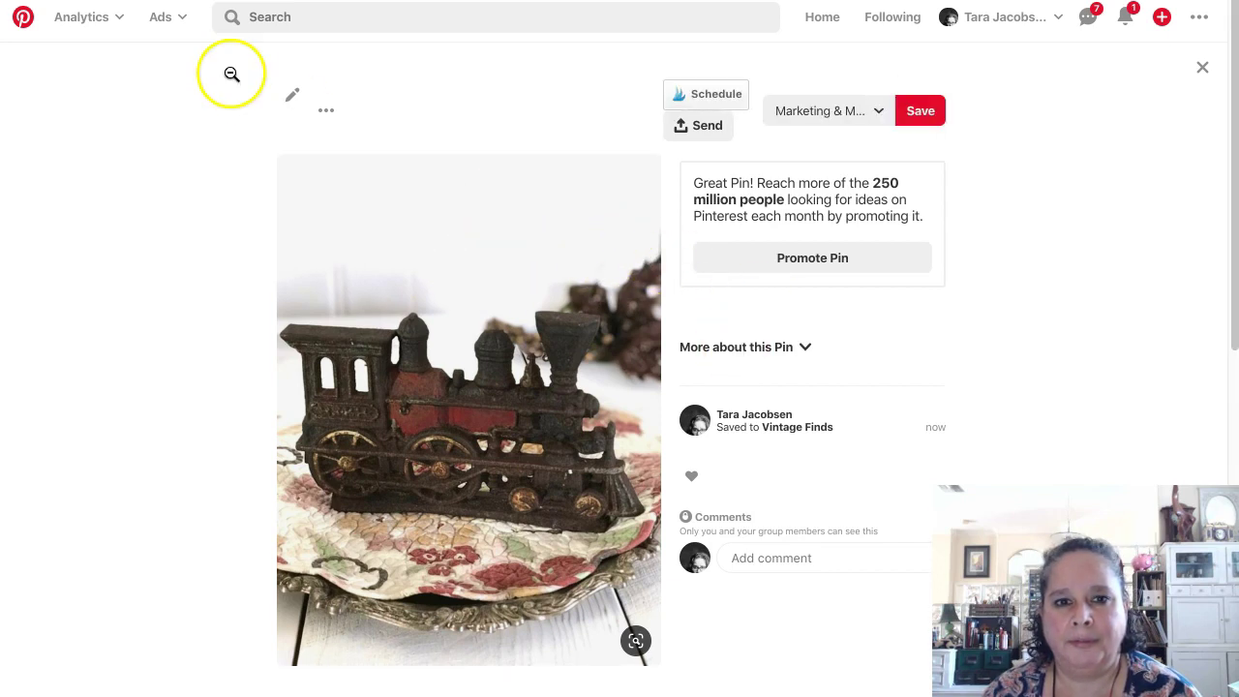
click(290, 93)
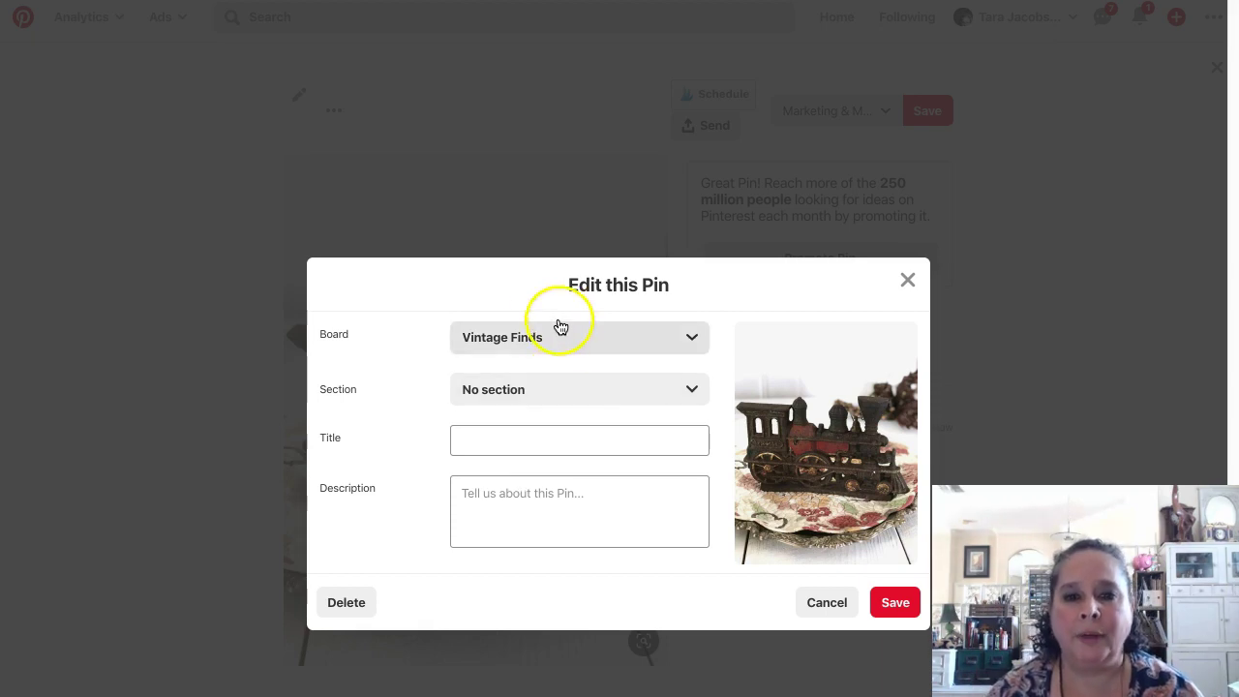
Title the pin "Vintage Railroad Doorstop", using the opening words of the Etsy listing title
click(496, 389)
click(497, 389)
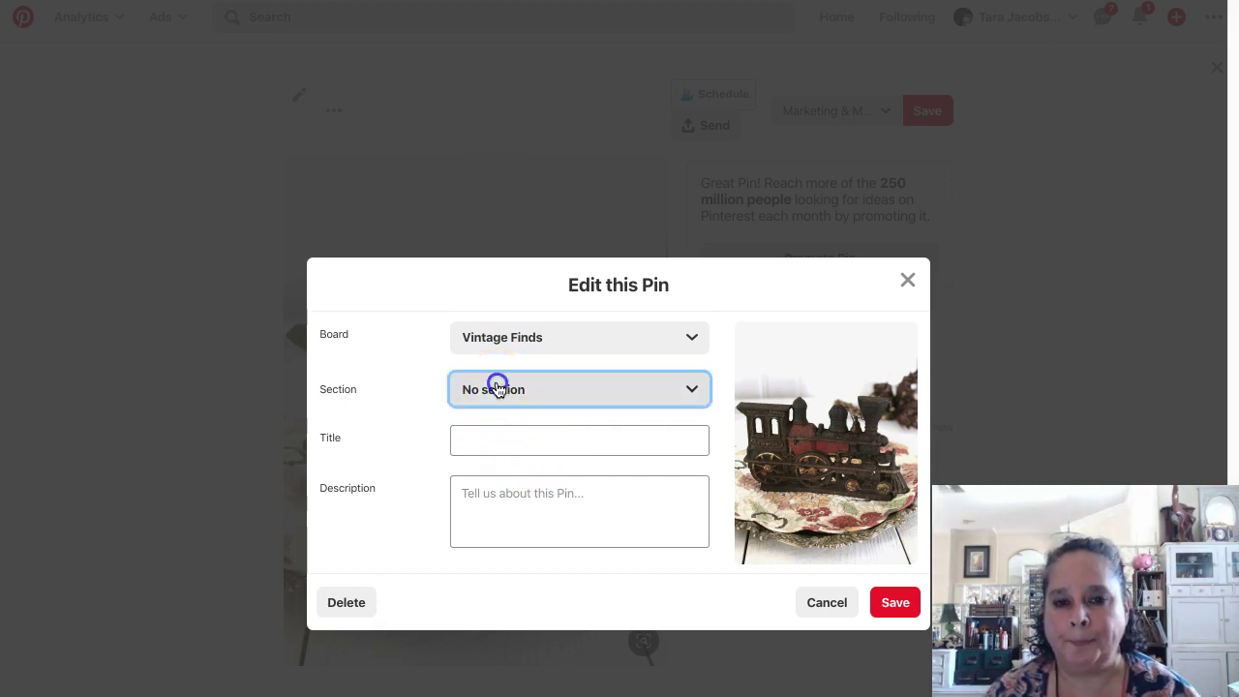
click(497, 389)
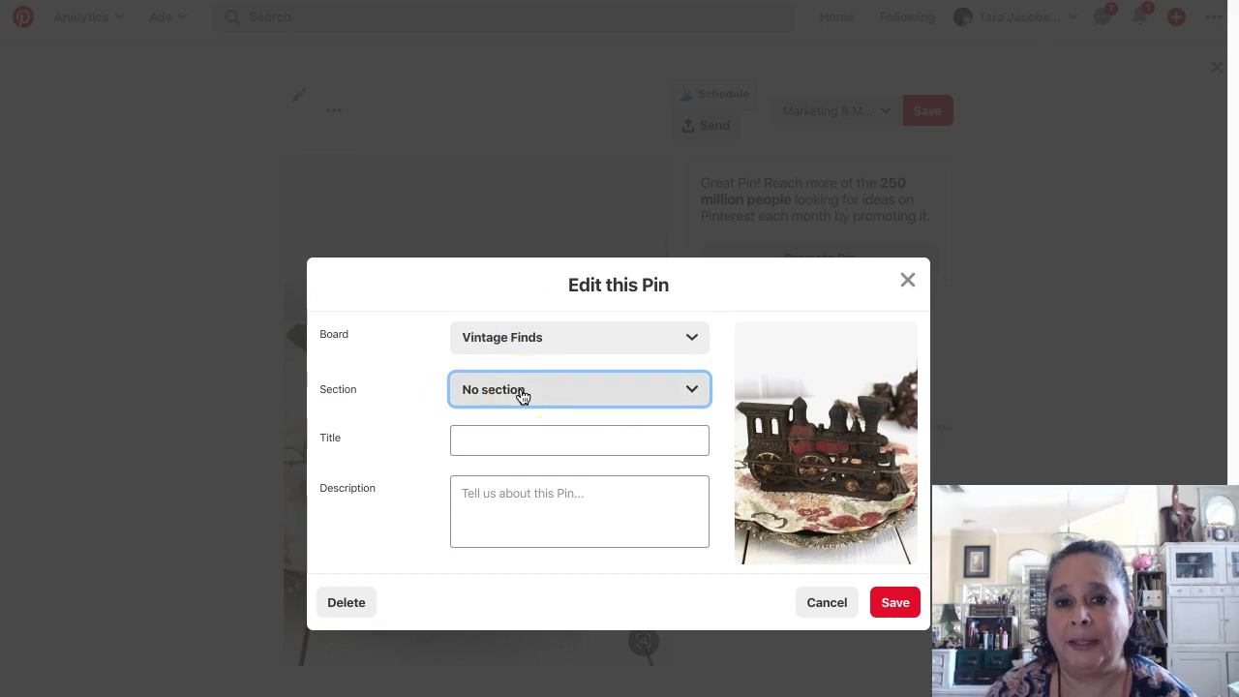
click(522, 432)
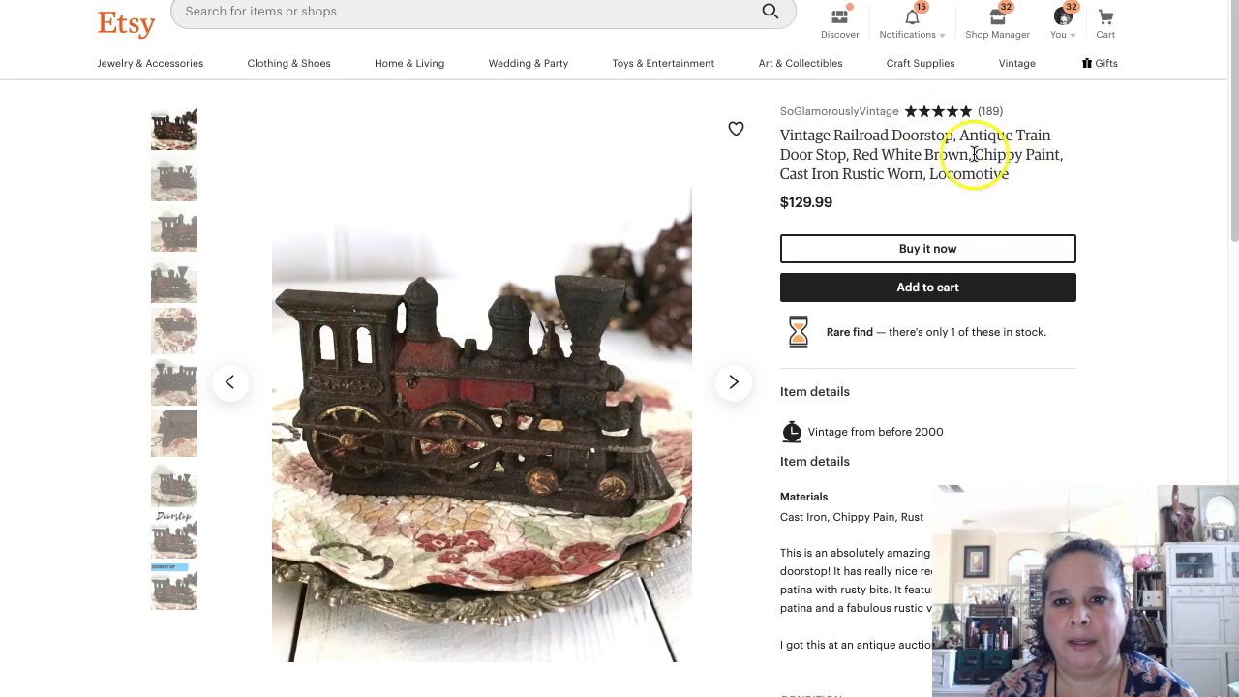
drag(952, 132, 780, 129)
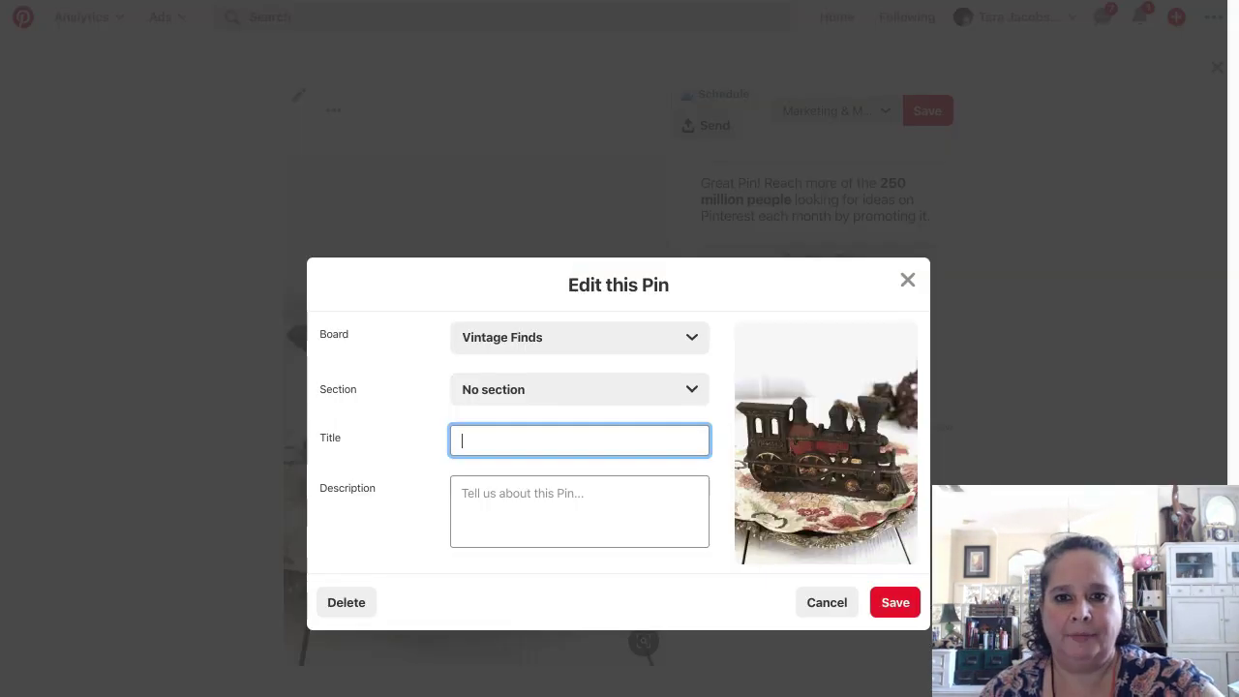
text(Vintage Railroad Doorstop)
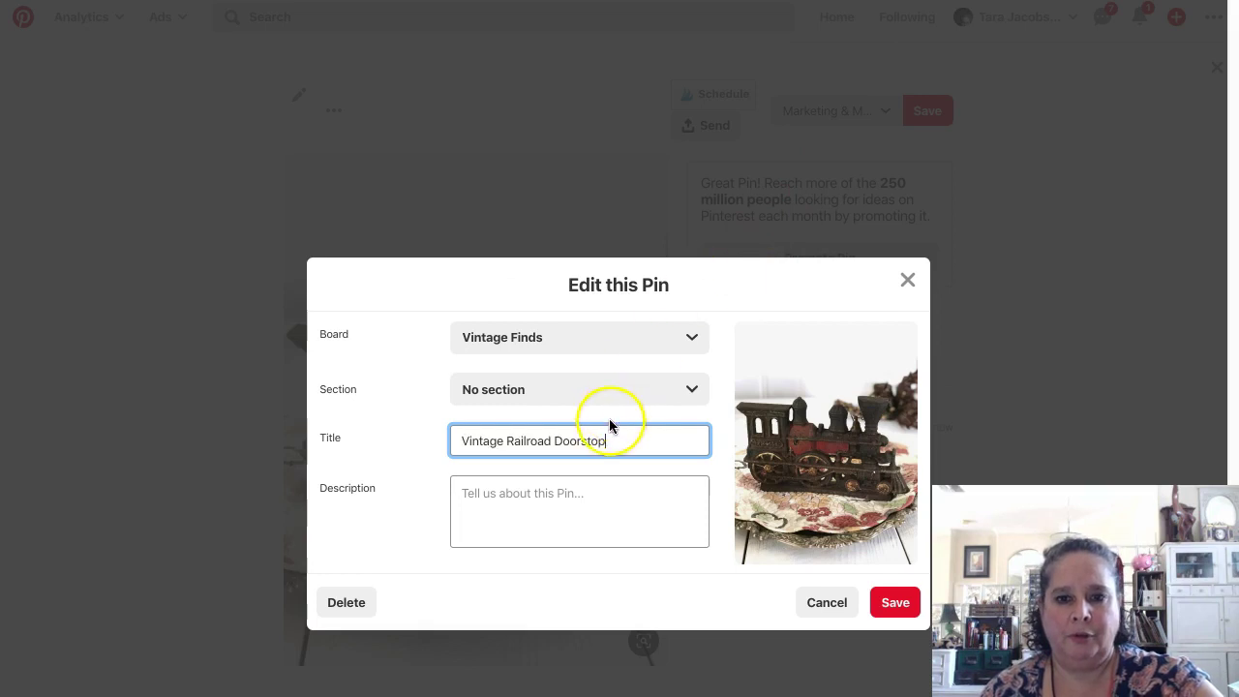
click(594, 496)
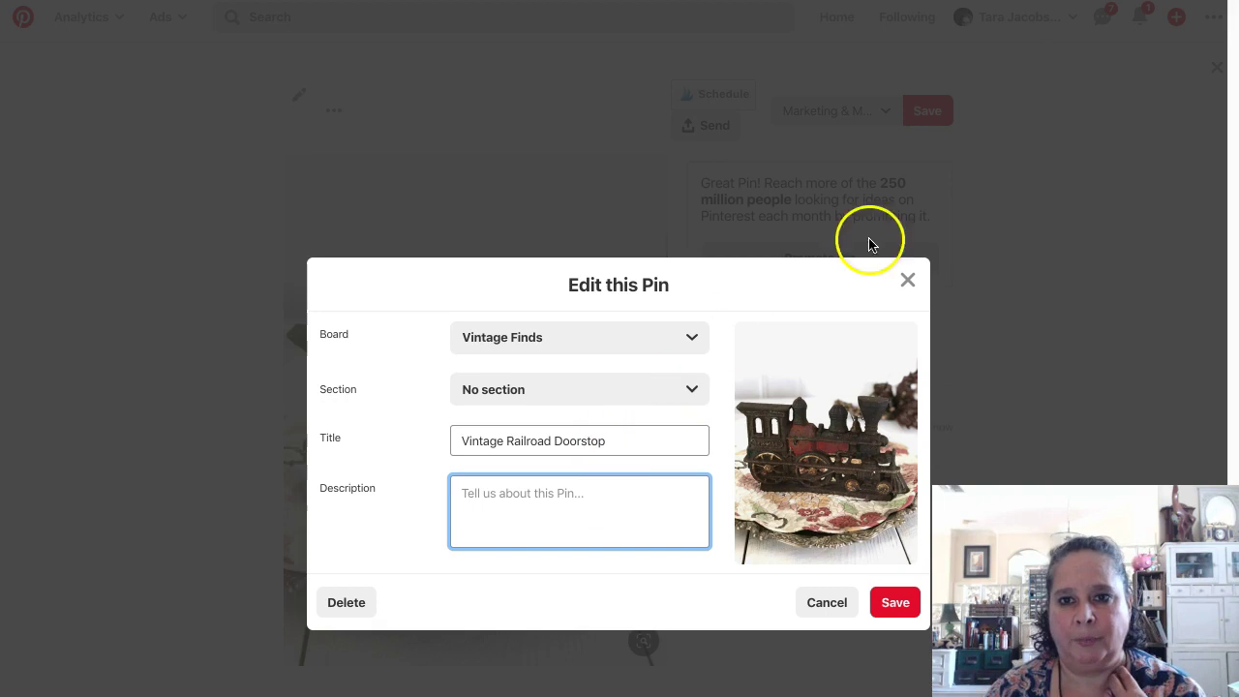
Copy the full Etsy listing title and paste it as the pin's title, replacing the existing one
key(ctrl+Tab)
drag(1007, 175, 782, 138)
right_click(824, 143)
click(888, 184)
key(ctrl+Tab)
triple_click(590, 441)
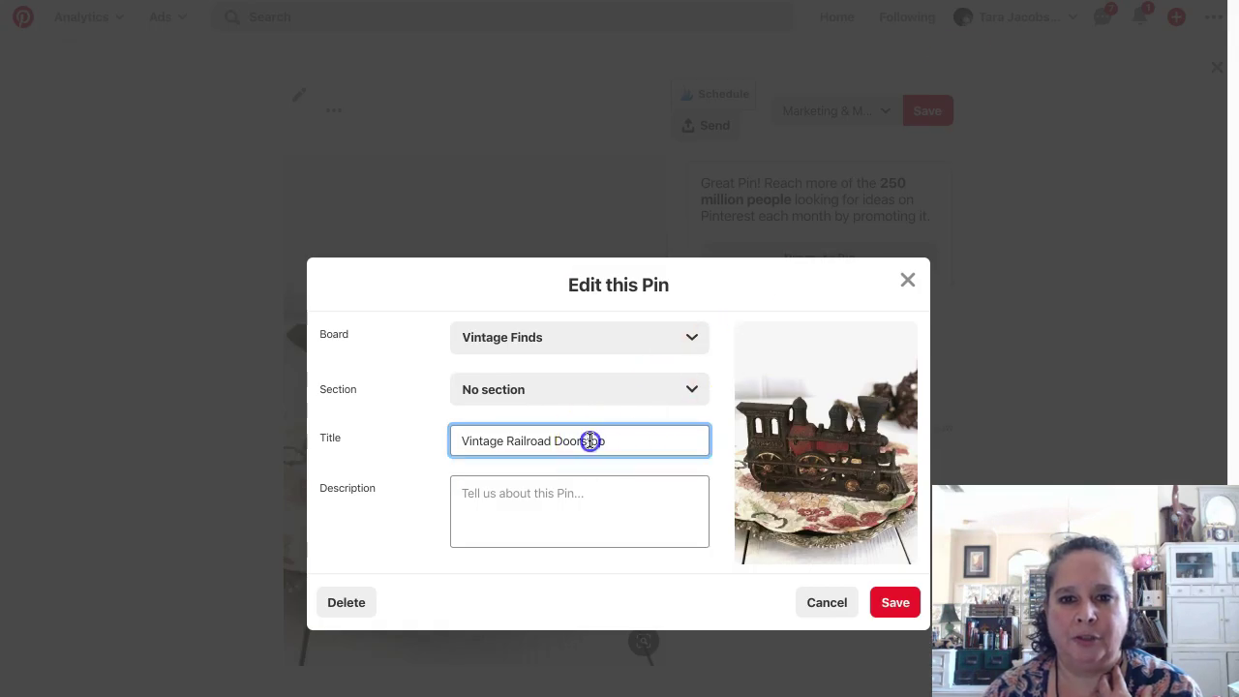
key(ctrl+v)
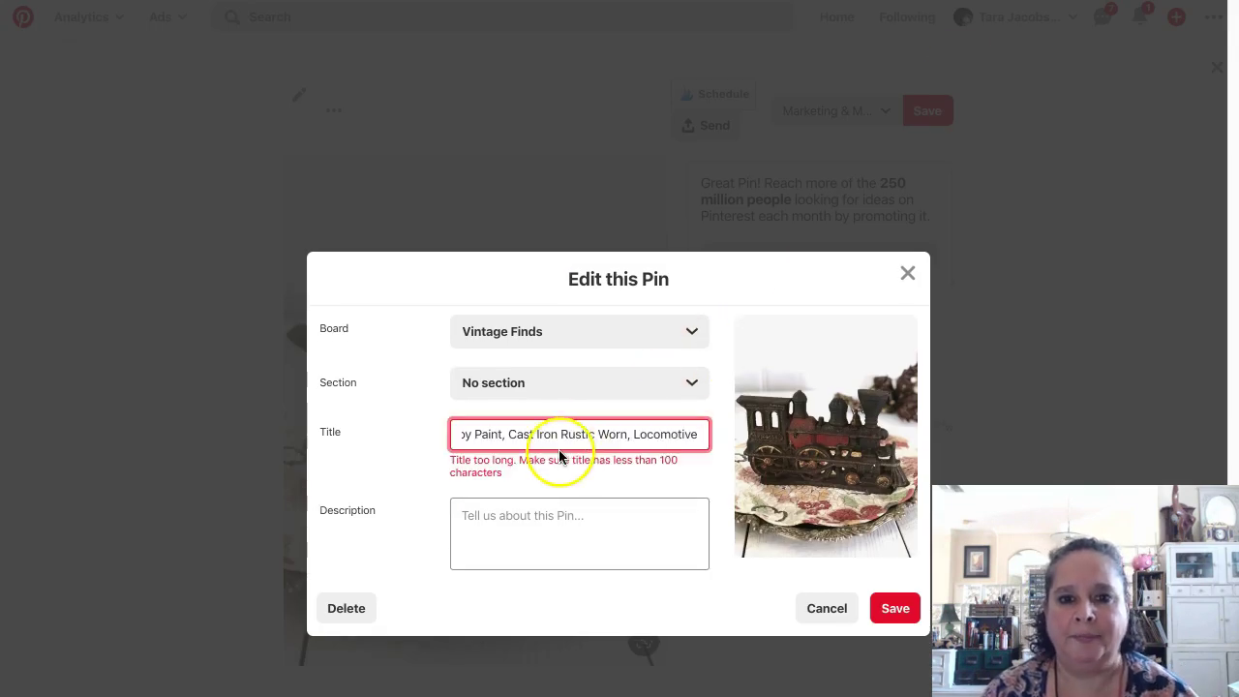
Shorten the pin title to "Vintage Railroad Doorstop, Antique Train Door Stop, Locomotive"
drag(540, 434, 433, 432)
click(626, 435)
click(665, 435)
click(605, 435)
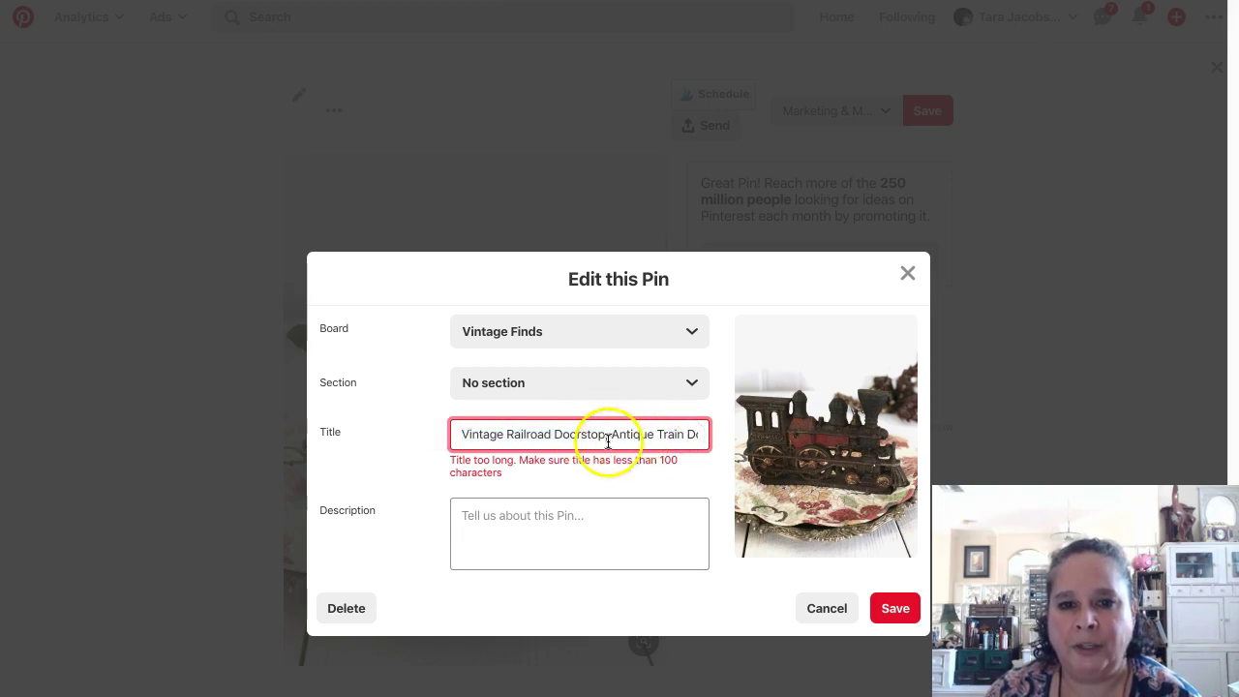
drag(643, 434, 687, 429)
click(566, 433)
drag(567, 435, 751, 450)
key(BackSpace)
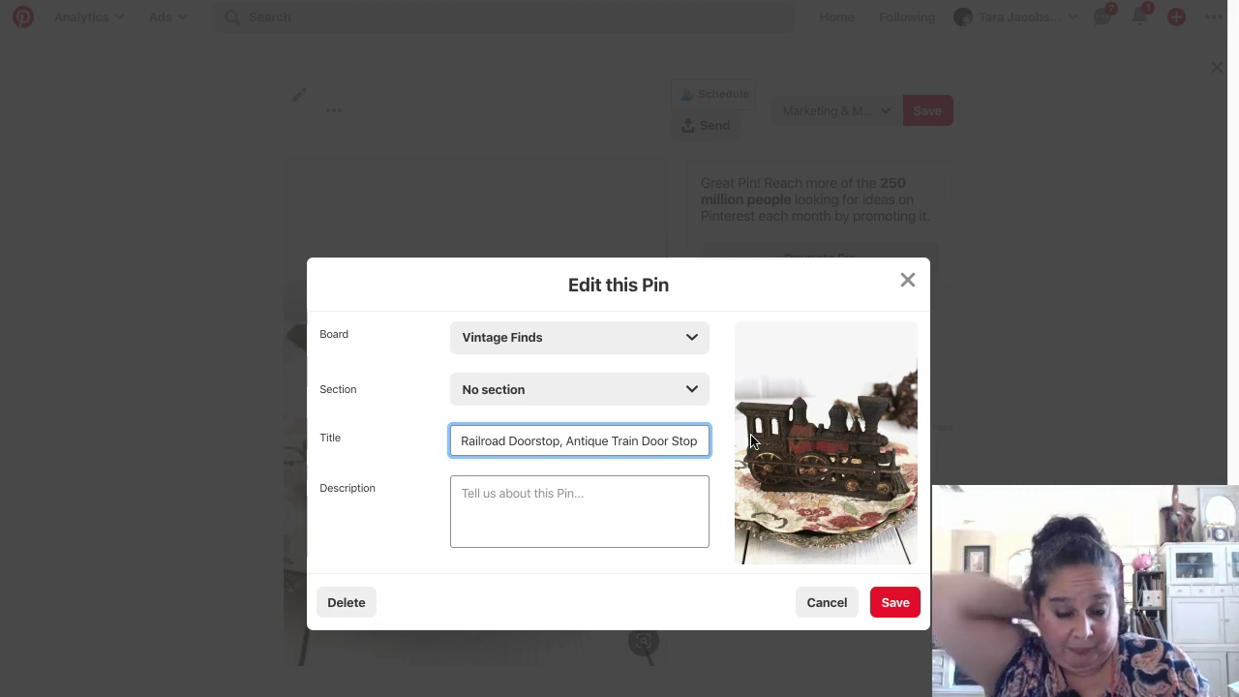
text(, Locomotive)
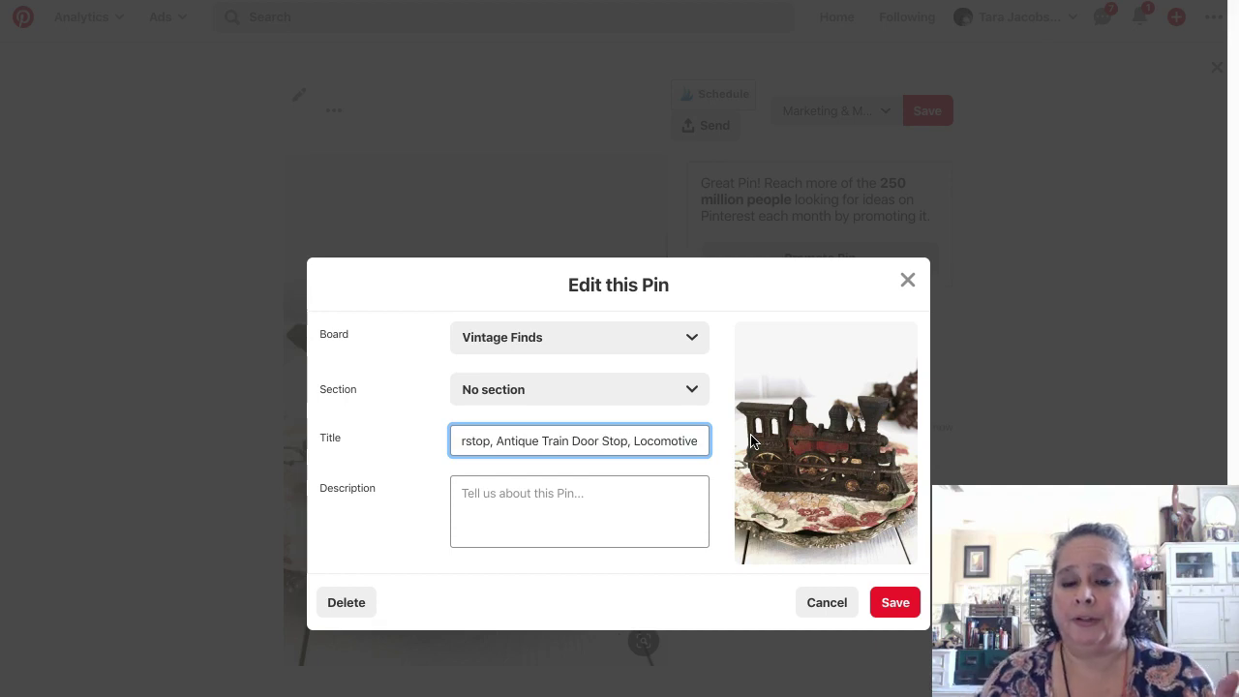
click(474, 517)
click(486, 494)
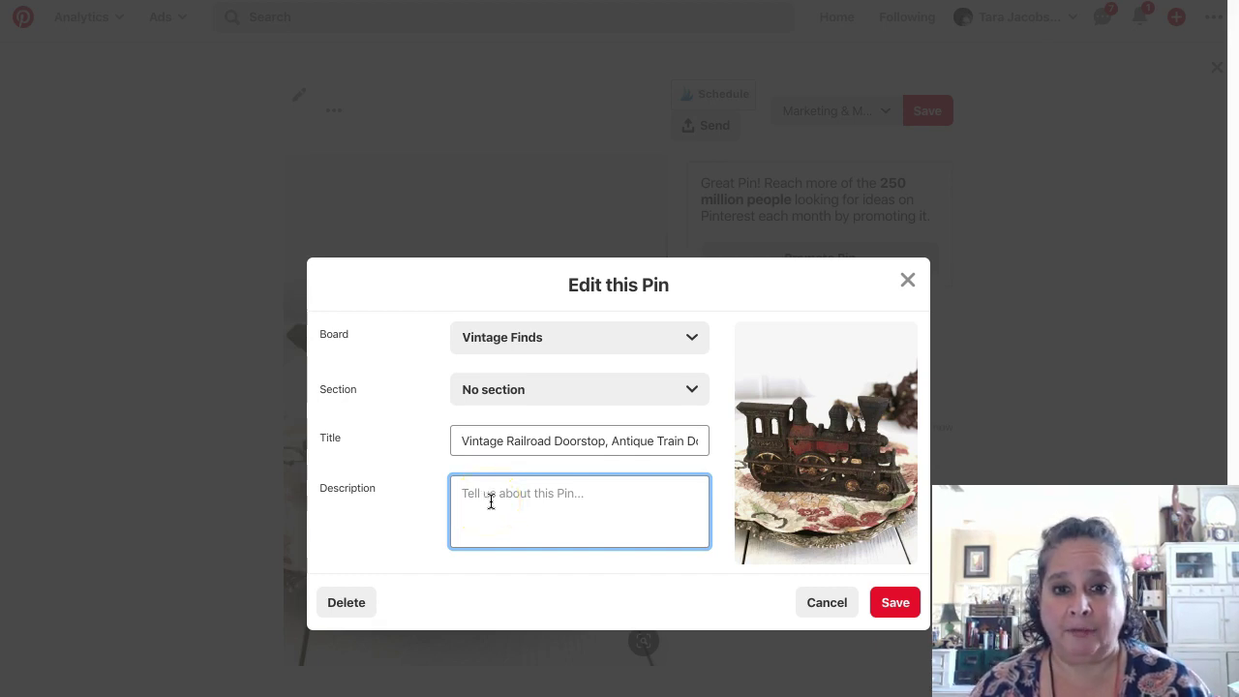
click(480, 510)
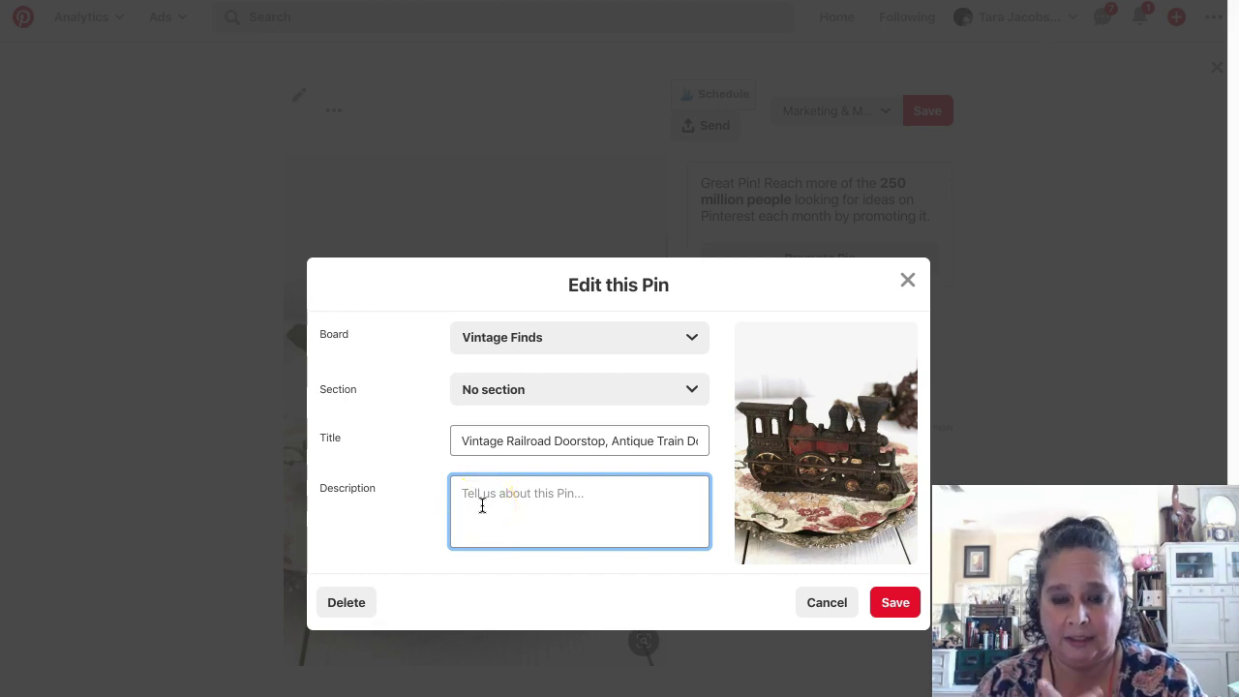
click(482, 505)
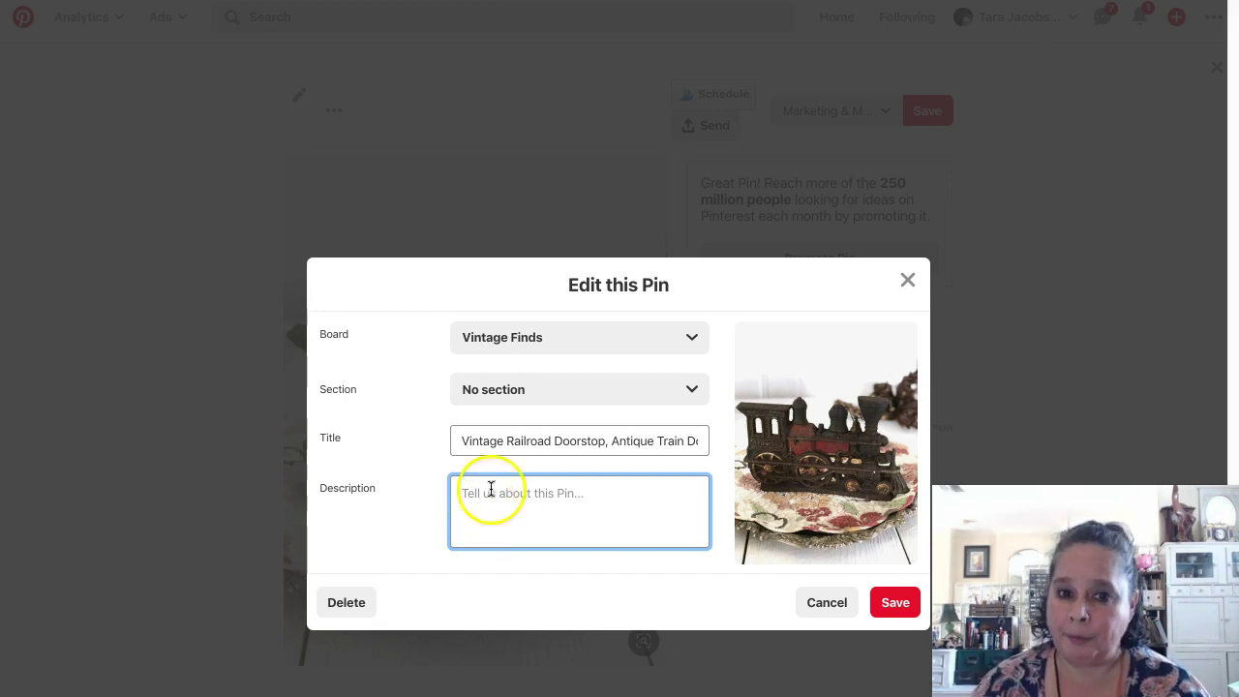
Open Pinterest separately from the pin being edited and search it for "vintage doorstop"
click(839, 248)
click(885, 194)
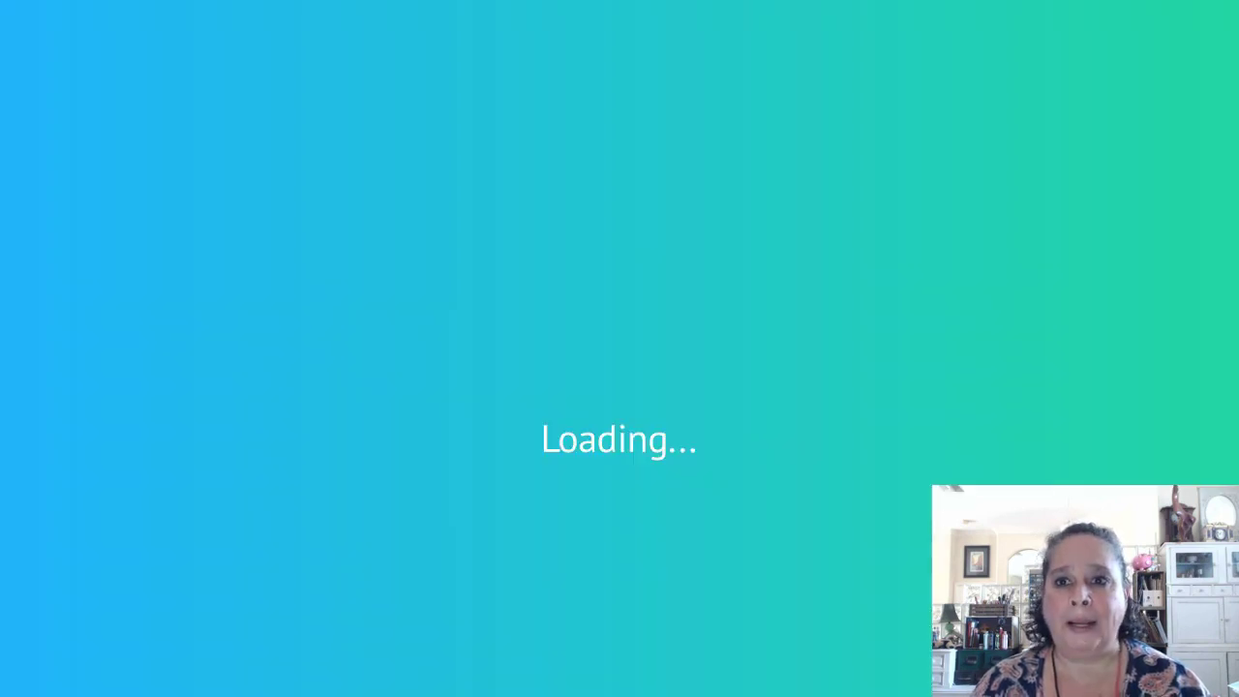
key(ctrl+l)
text(pinter)
key(Return)
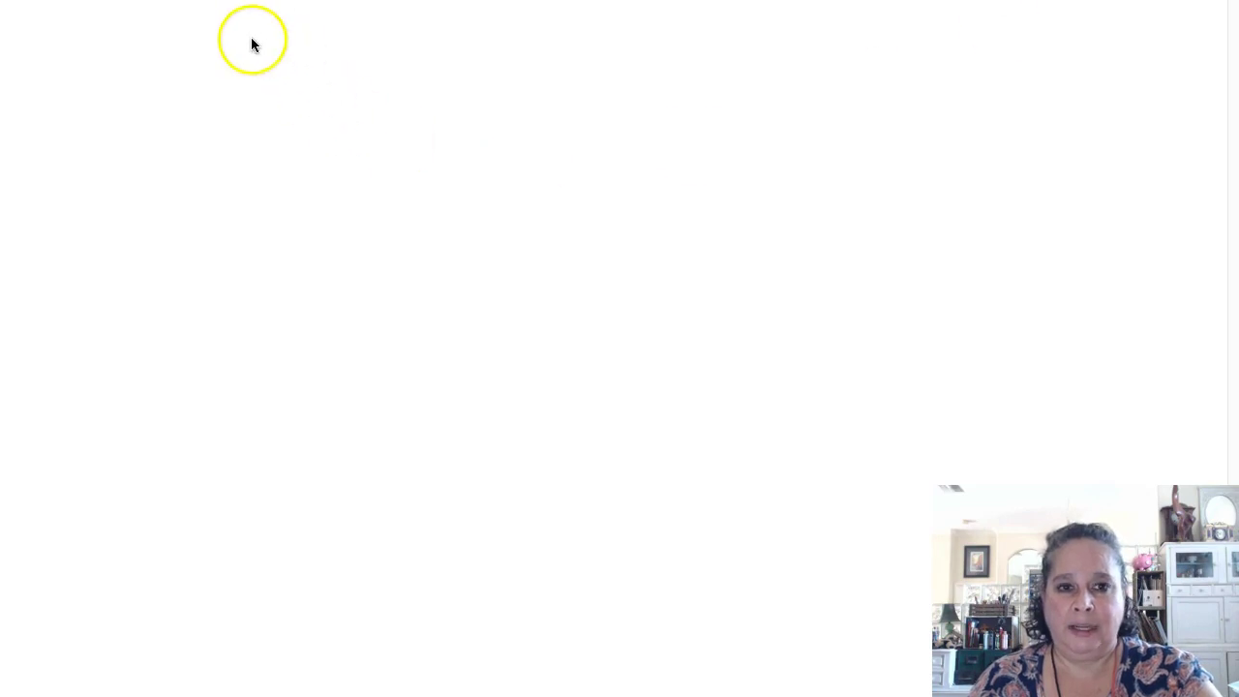
click(297, 21)
text(vint)
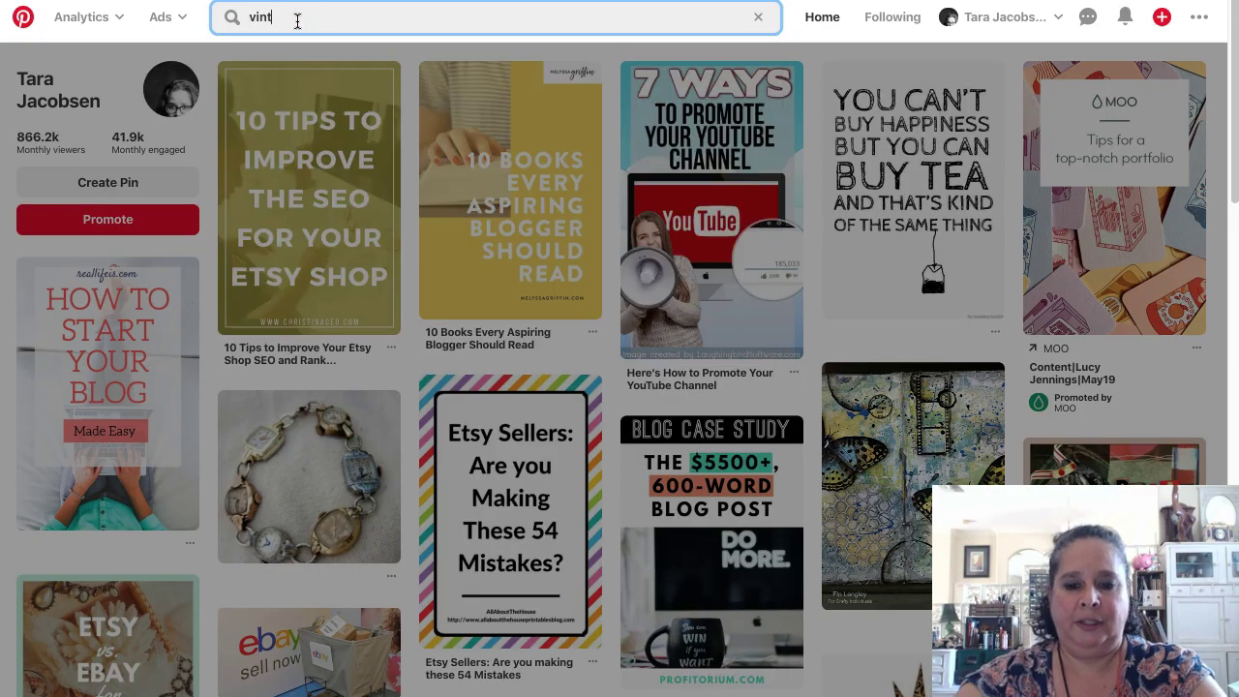
text(age doorstop)
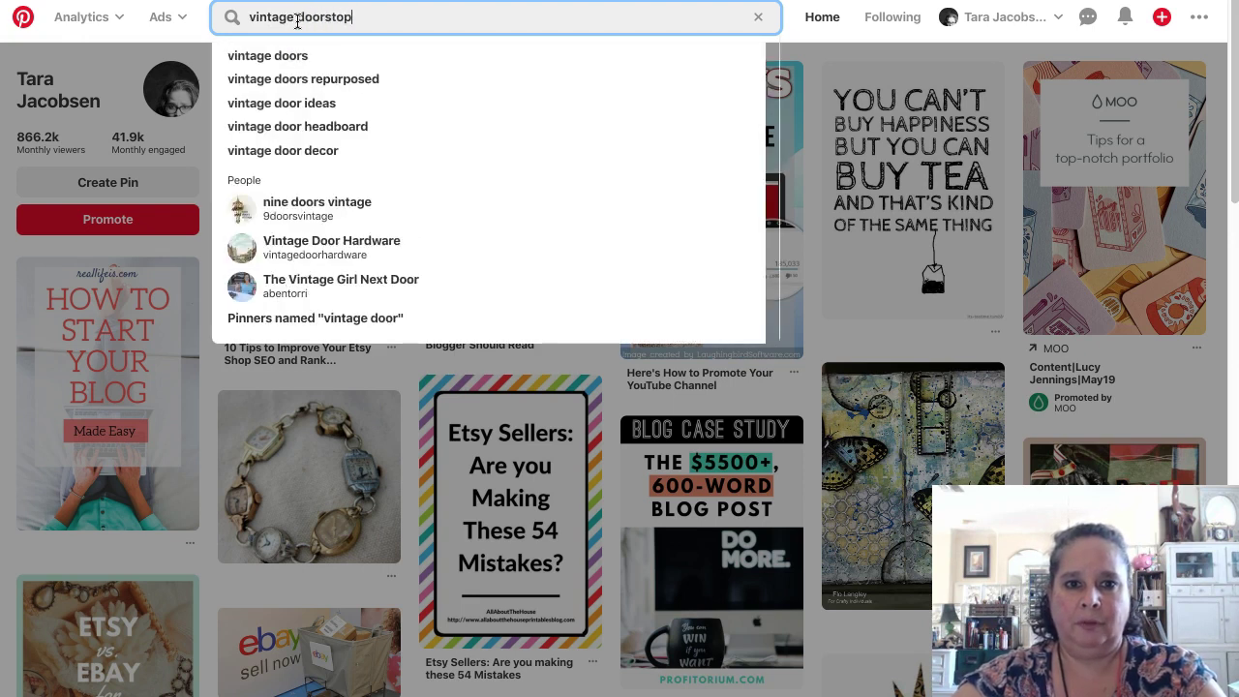
key(Return)
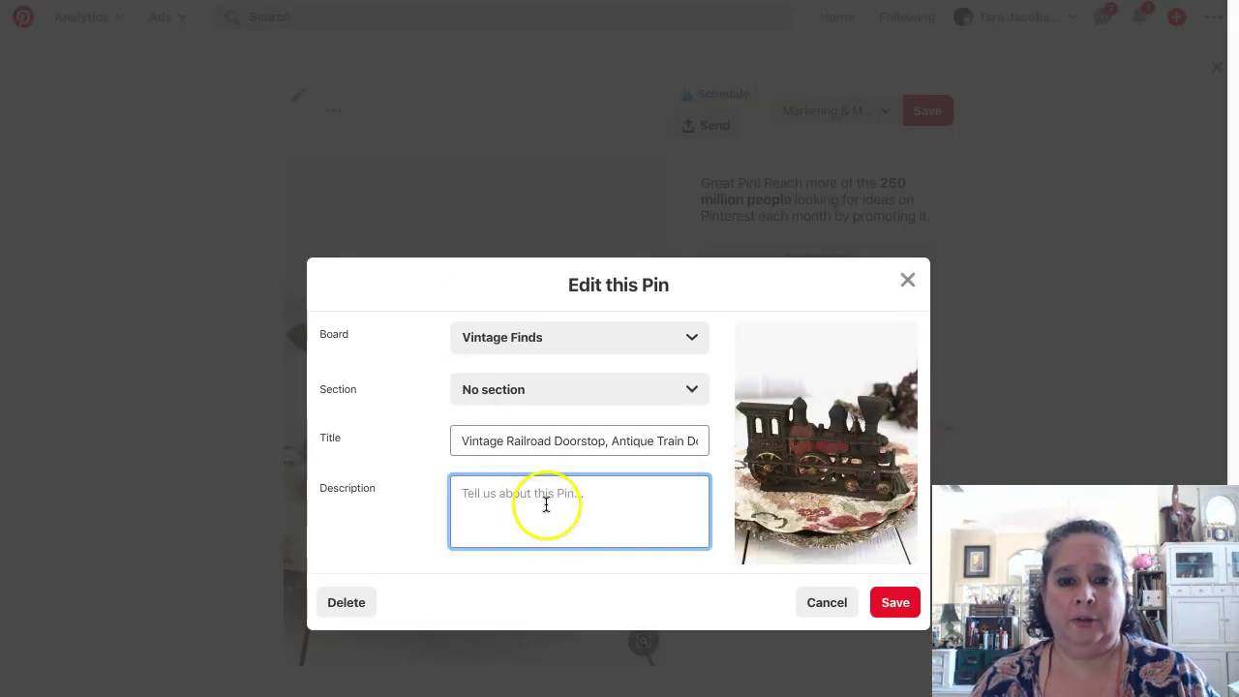
Write "These kinds of antiques are my favorite!" as the pin description, with "Etsy products" below it after a blank line
text(An)
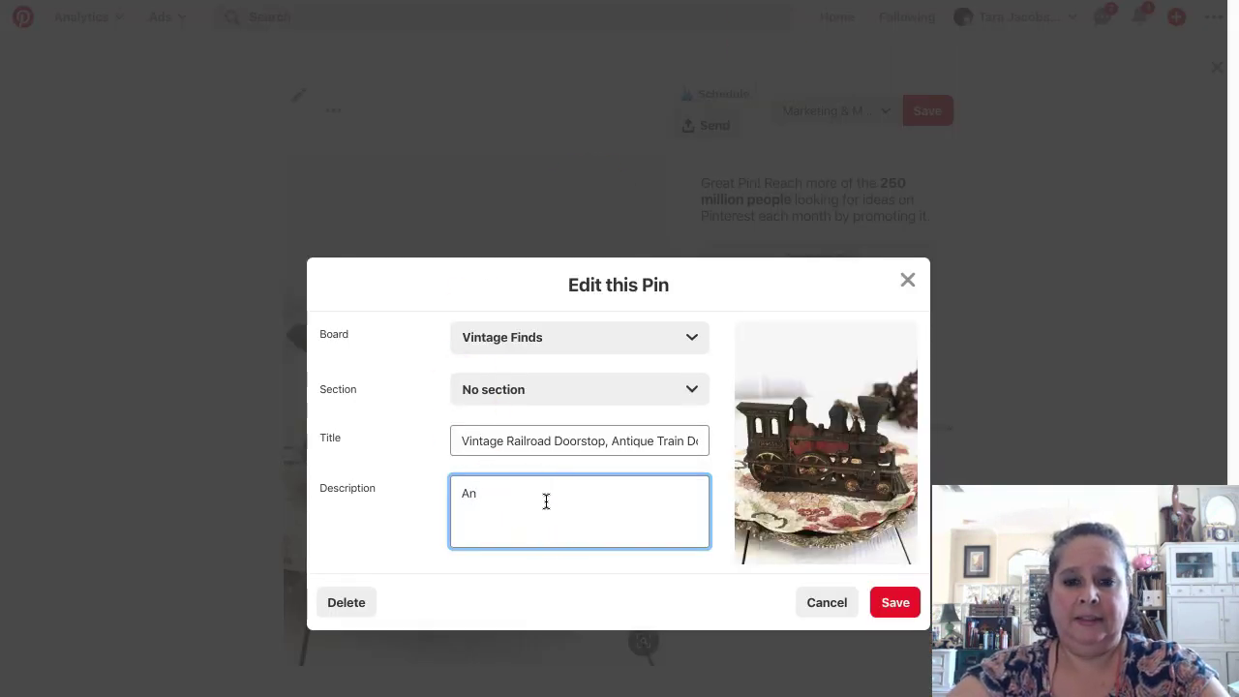
key(BackSpace)
text(These a)
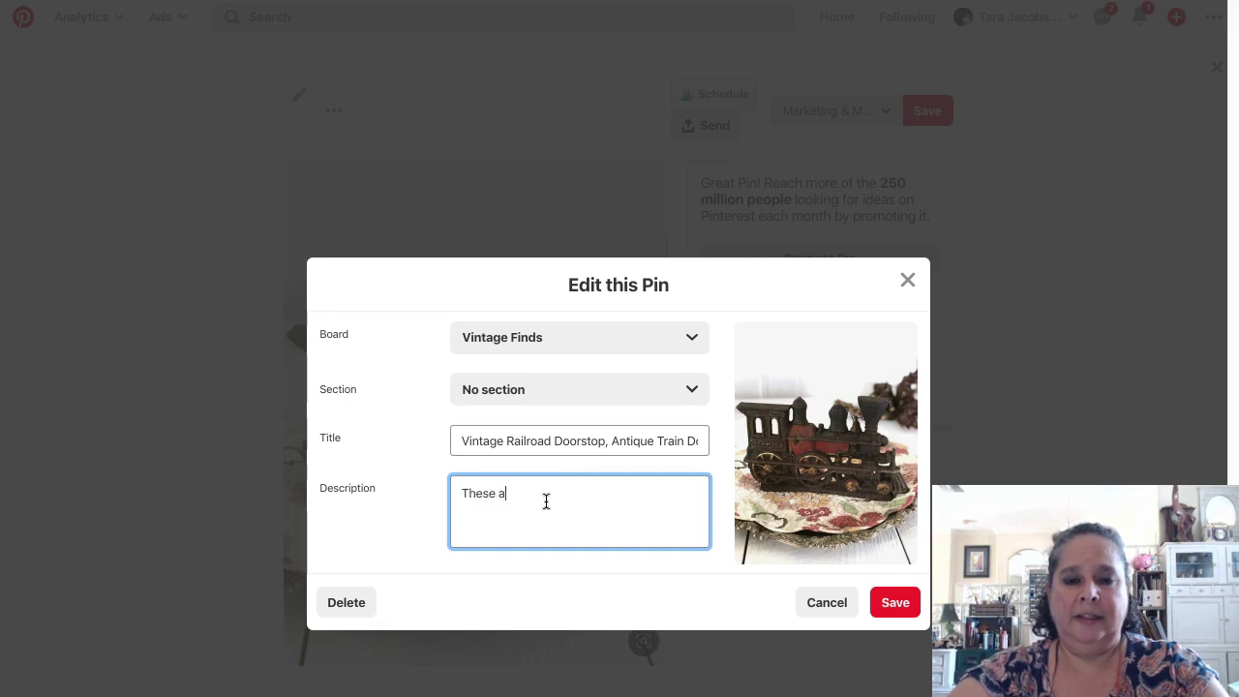
key(BackSpace)
text(kinds )
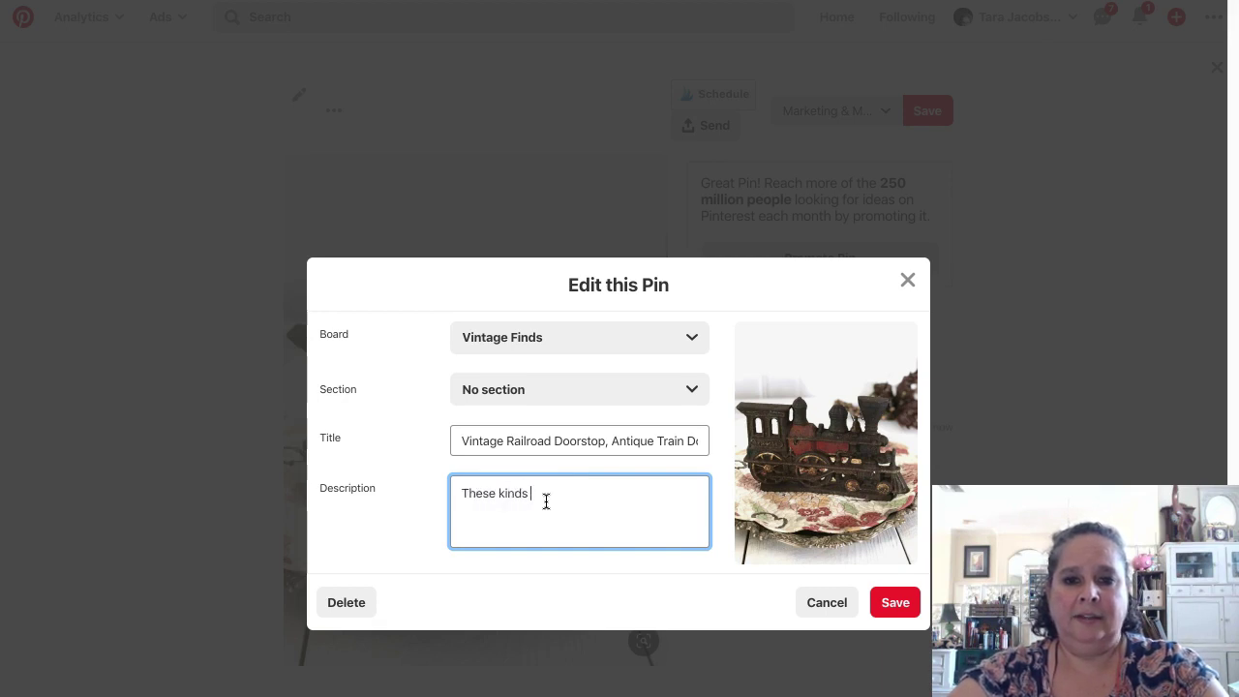
text(of antiques)
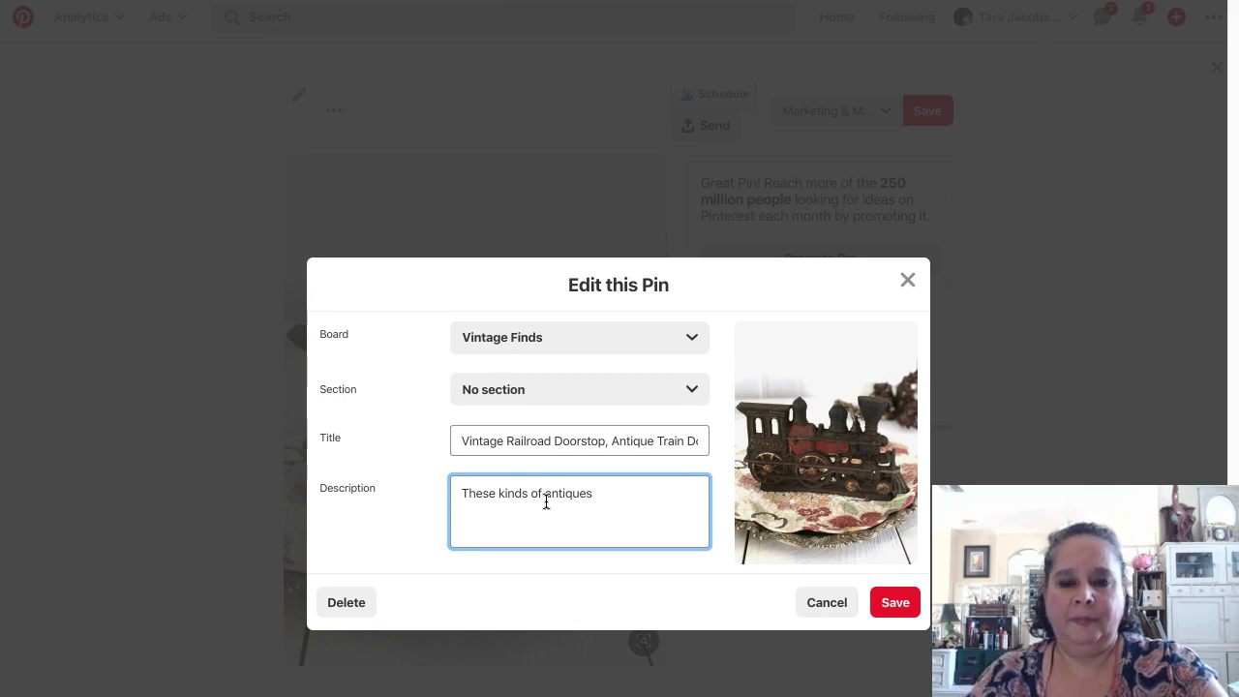
text( are my favorite!)
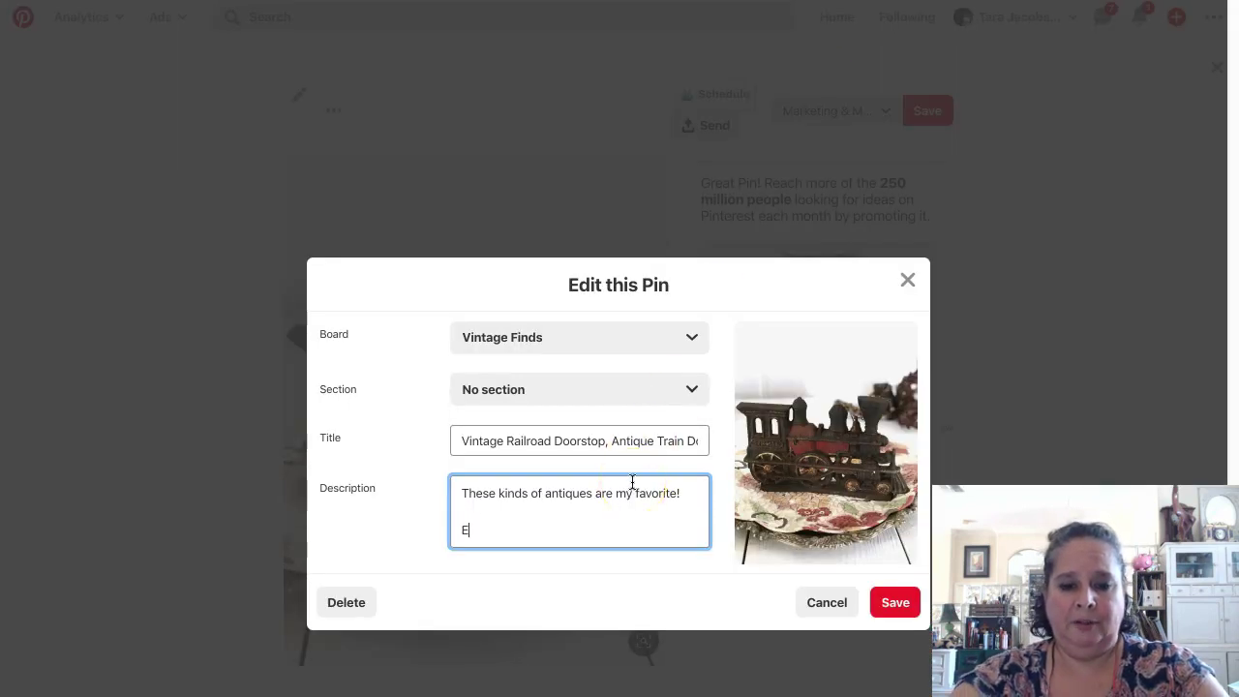
text(tsy products)
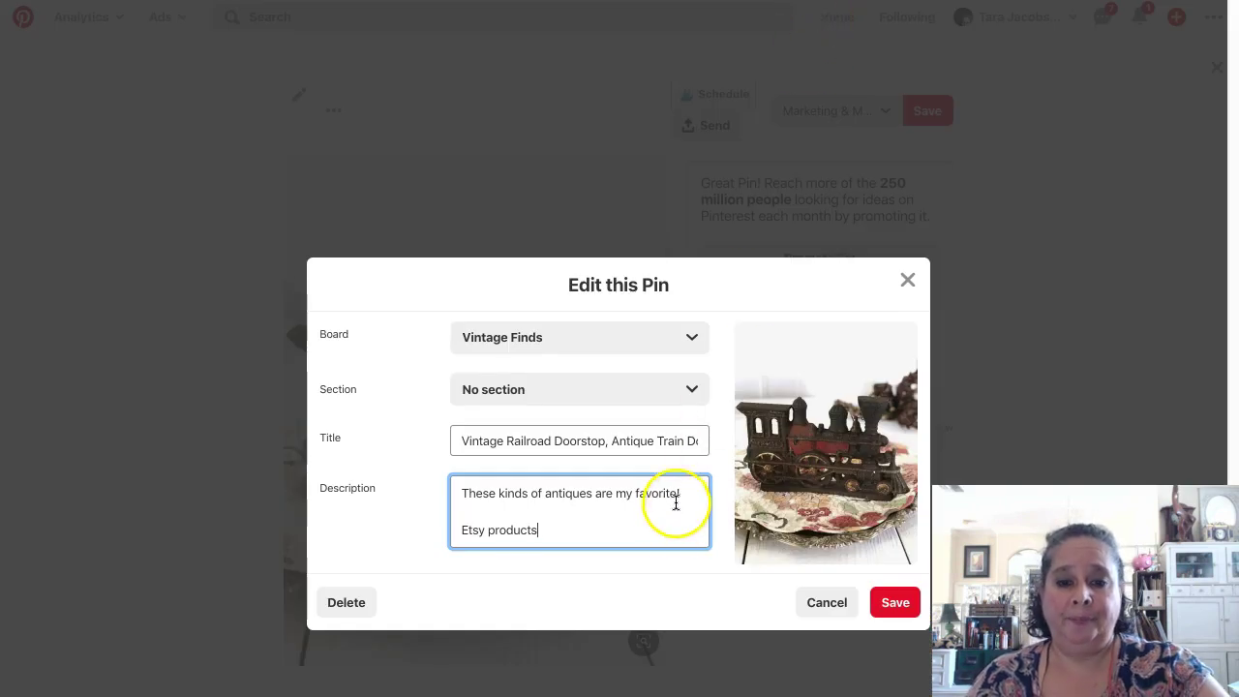
Add "The chippy paint on this one is amazing." under the description's first sentence, and insert "red" before "paint"
click(691, 490)
key(Return)
text(The )
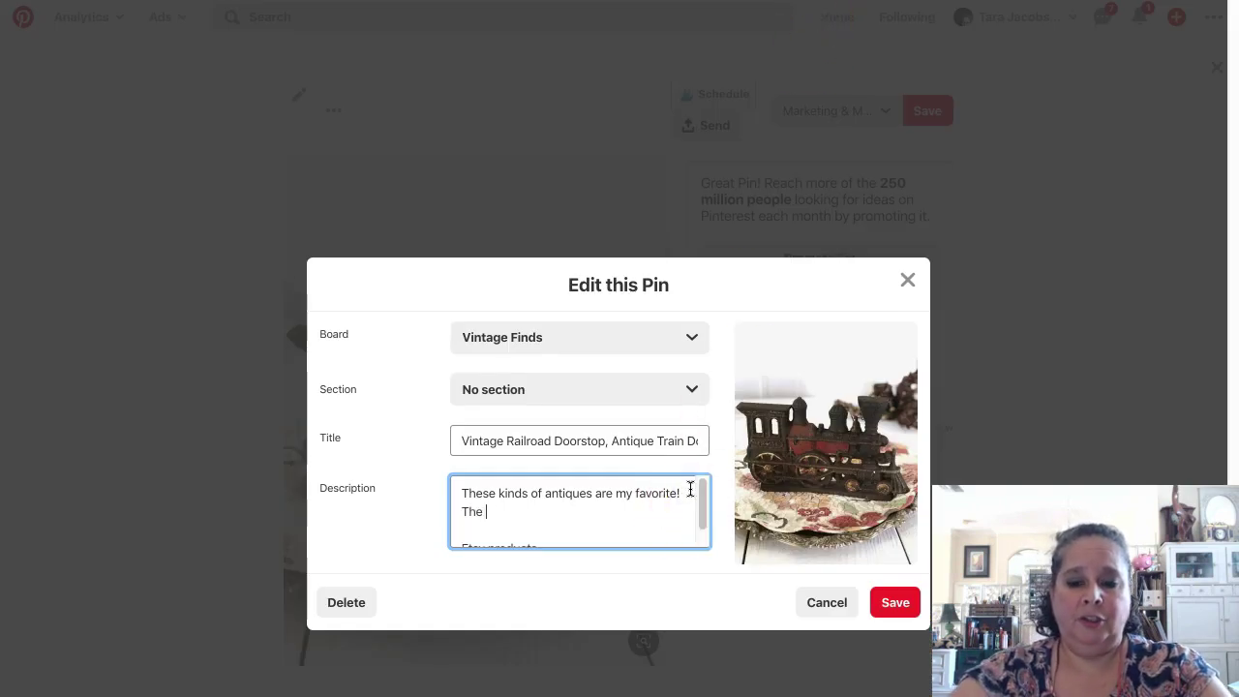
text(chippy paint on this one is amaing)
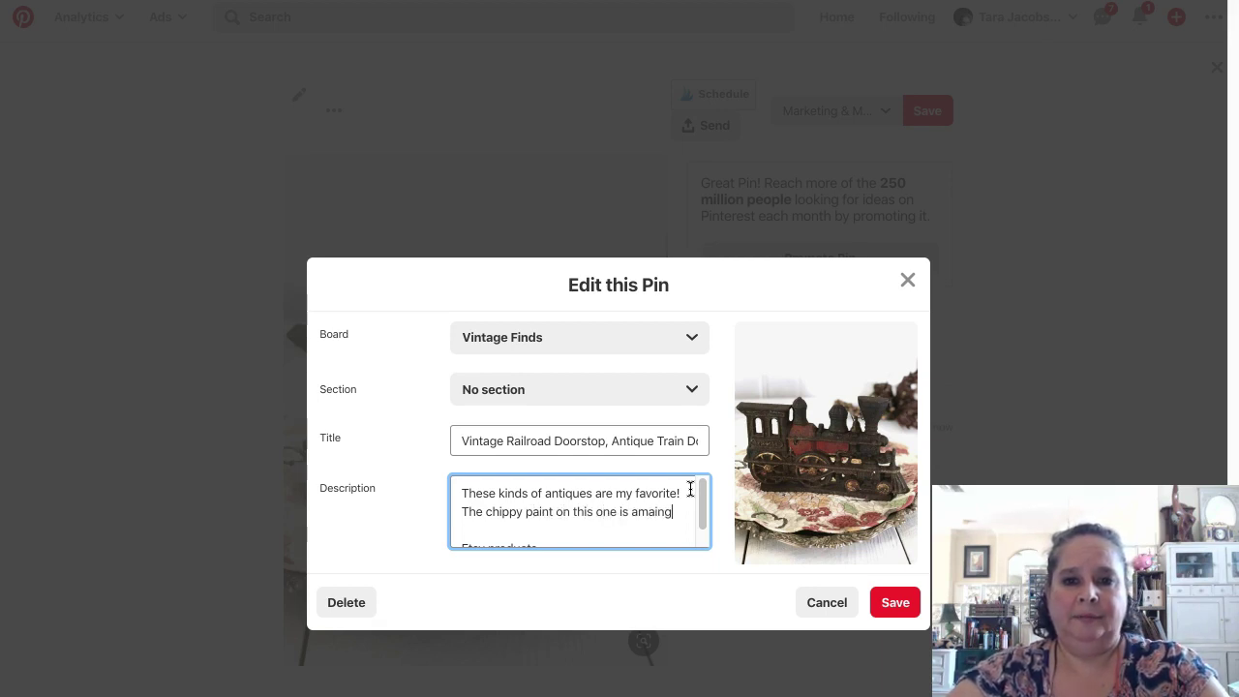
key(BackSpace)
key(BackSpace)
key(BackSpace)
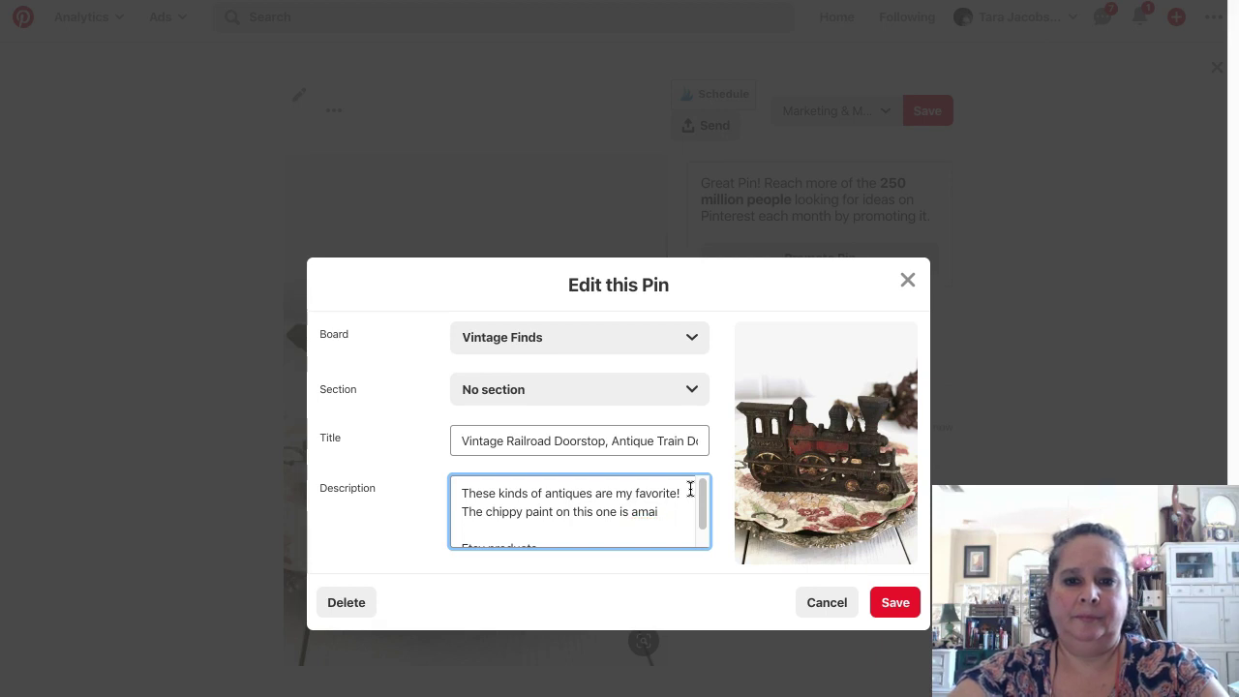
text(g.)
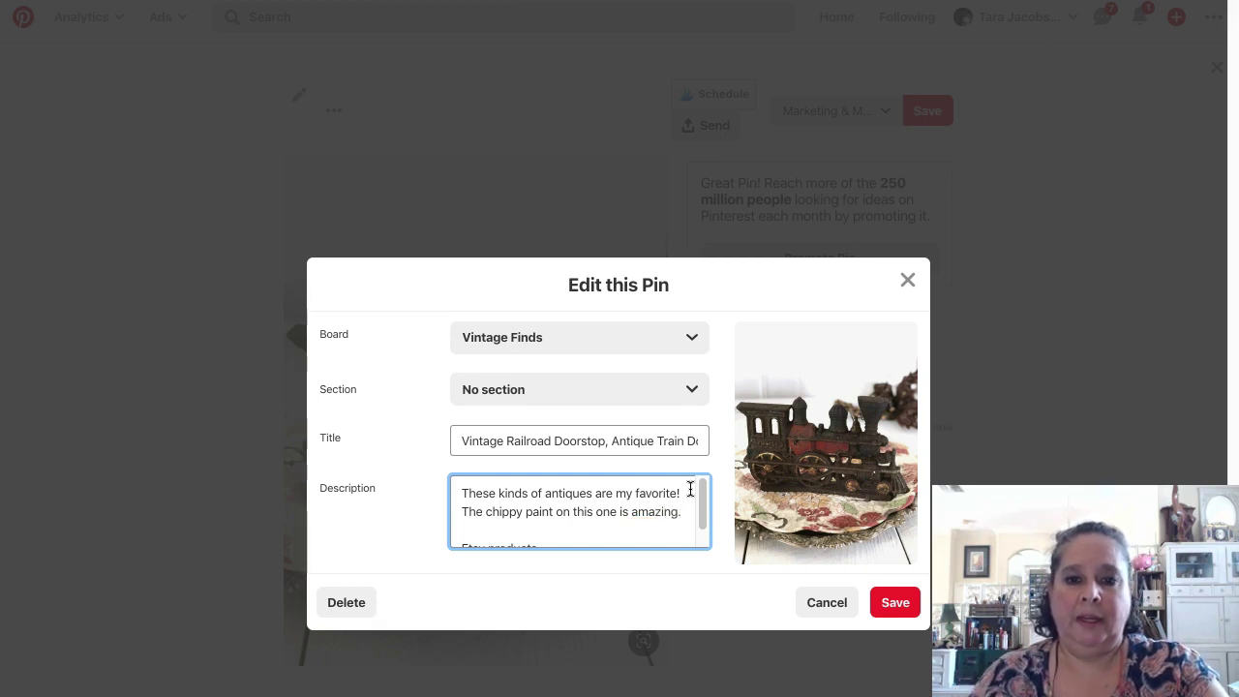
click(524, 513)
text(red)
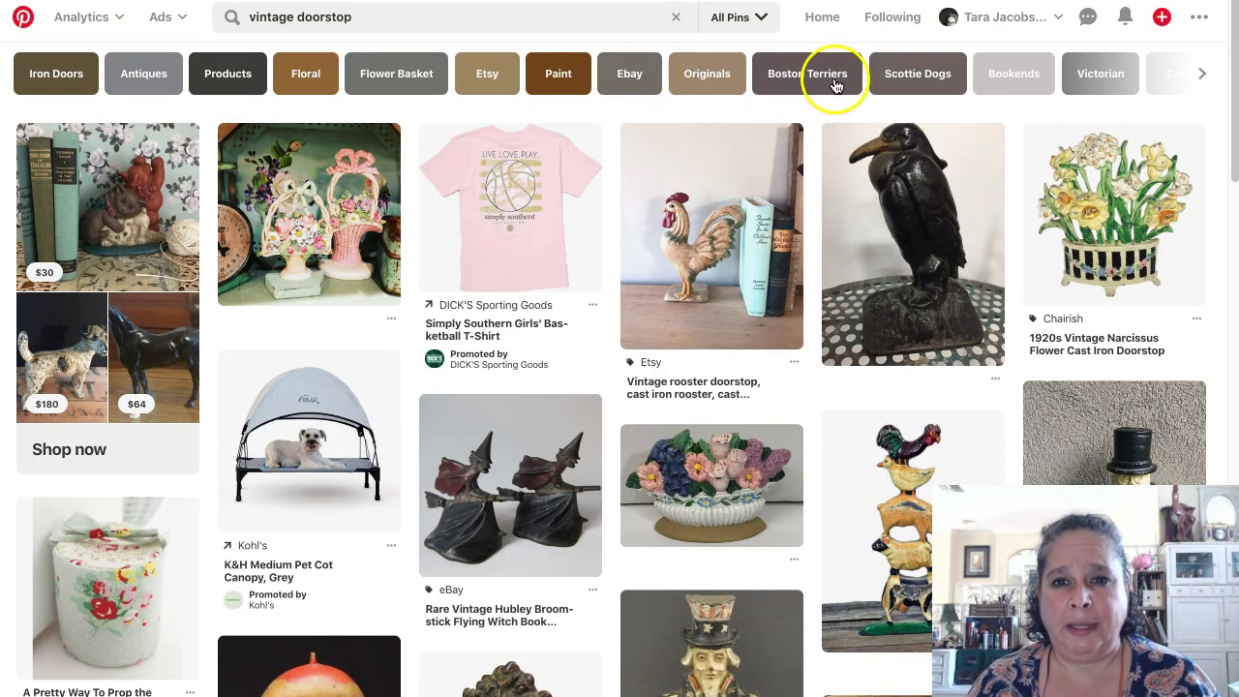
click(691, 75)
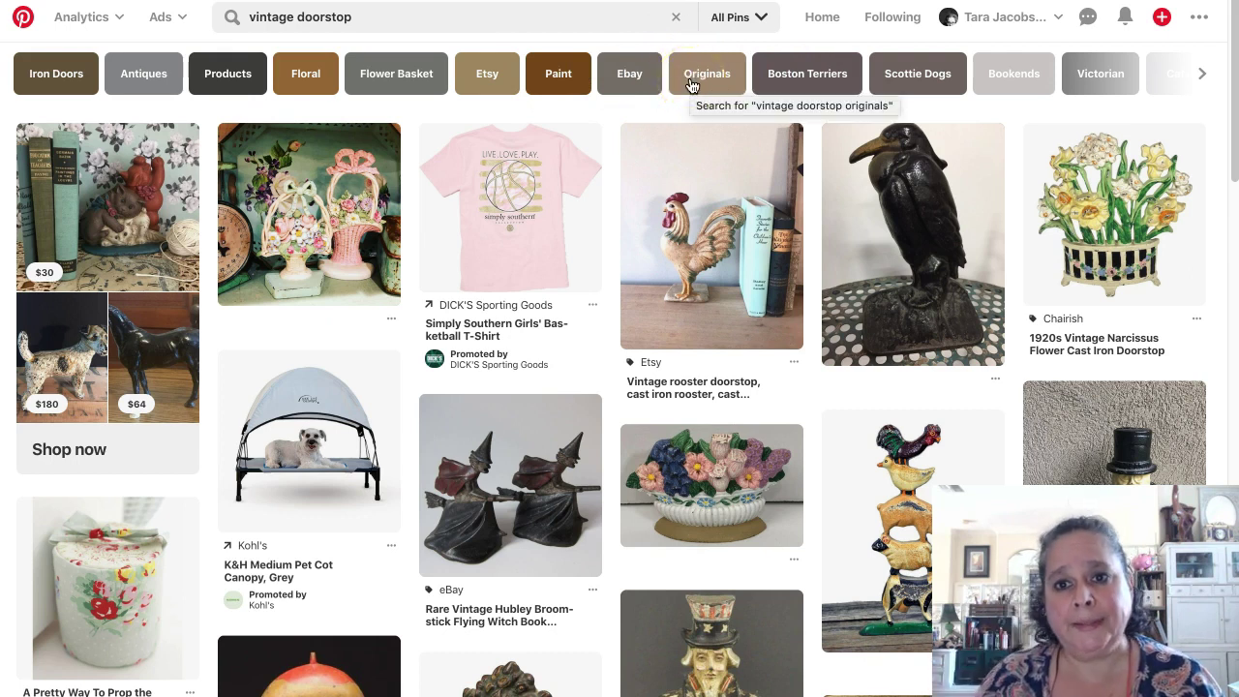
click(980, 33)
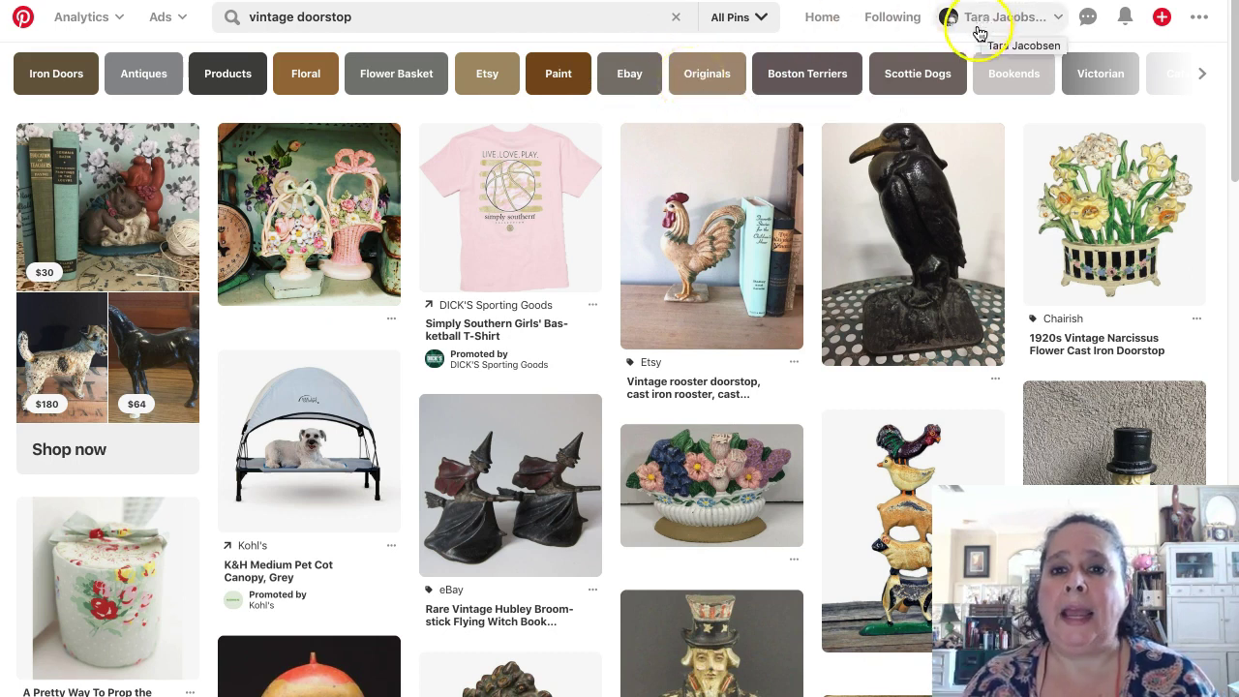
Look through the related keyword suggestions for the "vintage doorstop" search and return to the first ones
click(1198, 78)
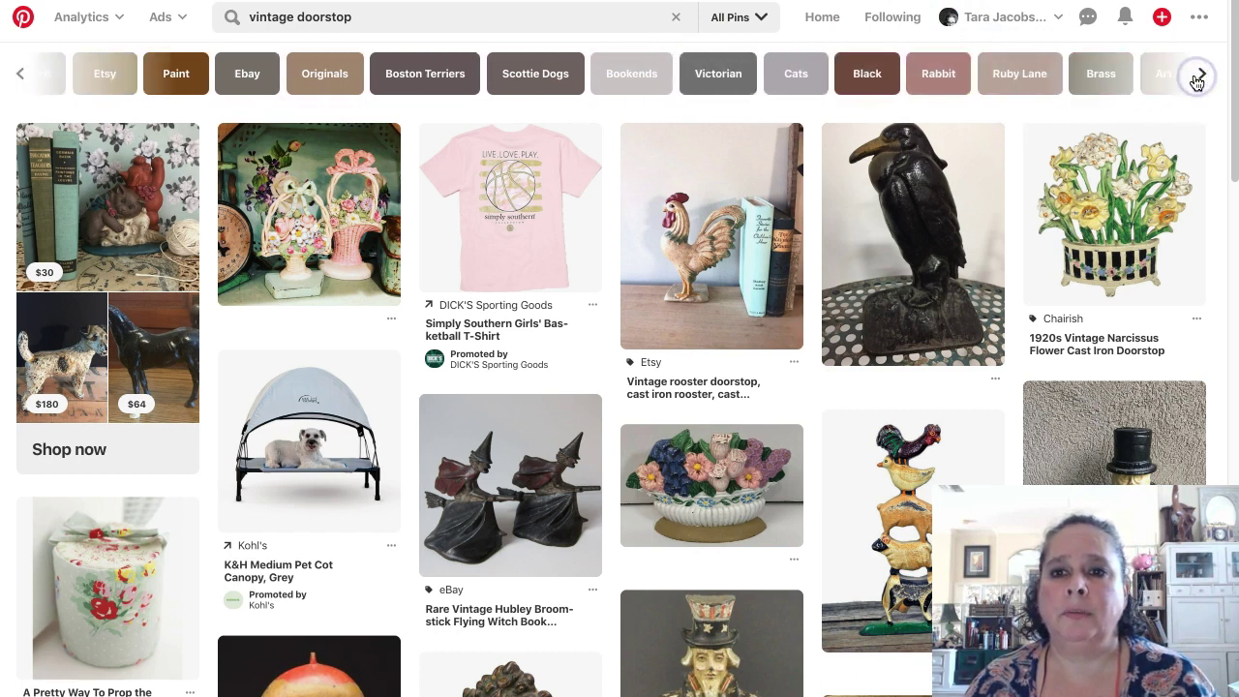
click(1199, 78)
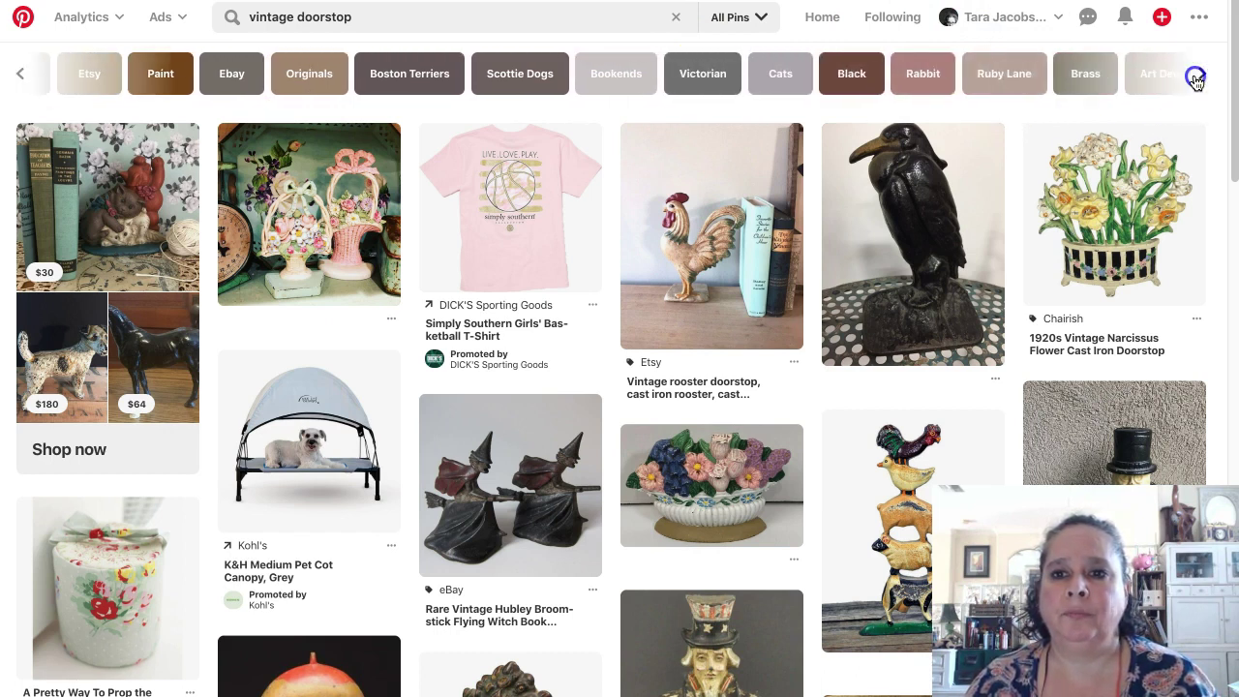
click(19, 29)
click(20, 76)
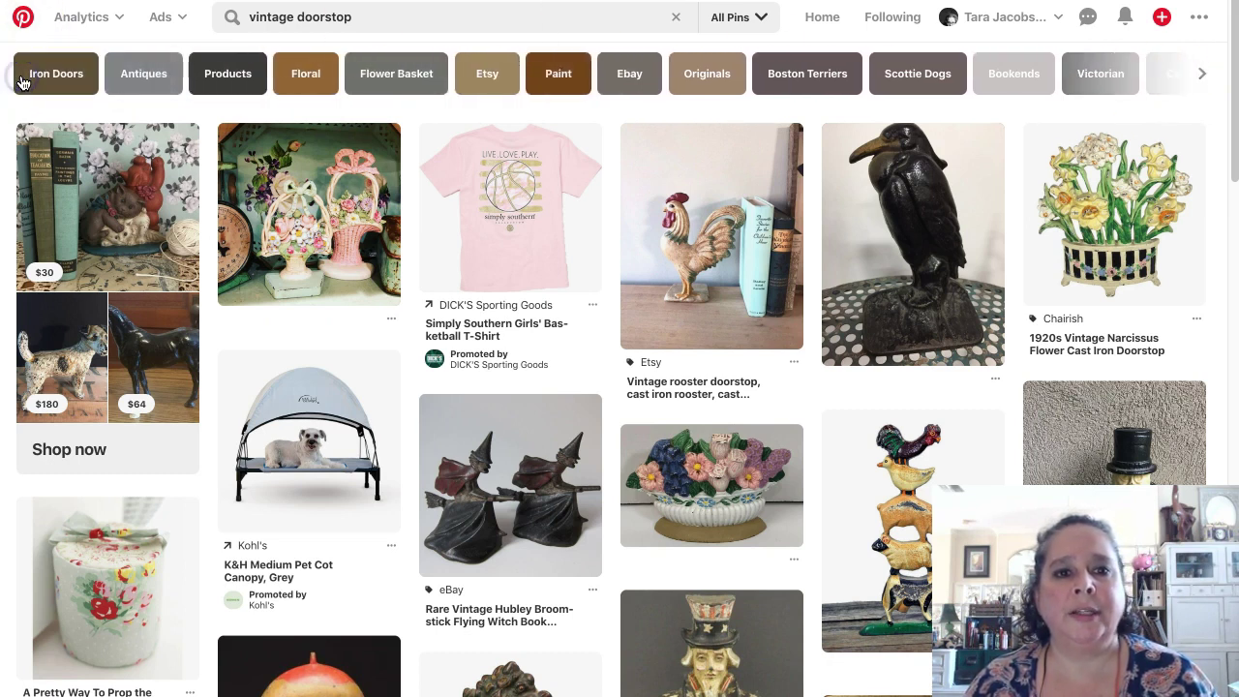
triple_click(356, 16)
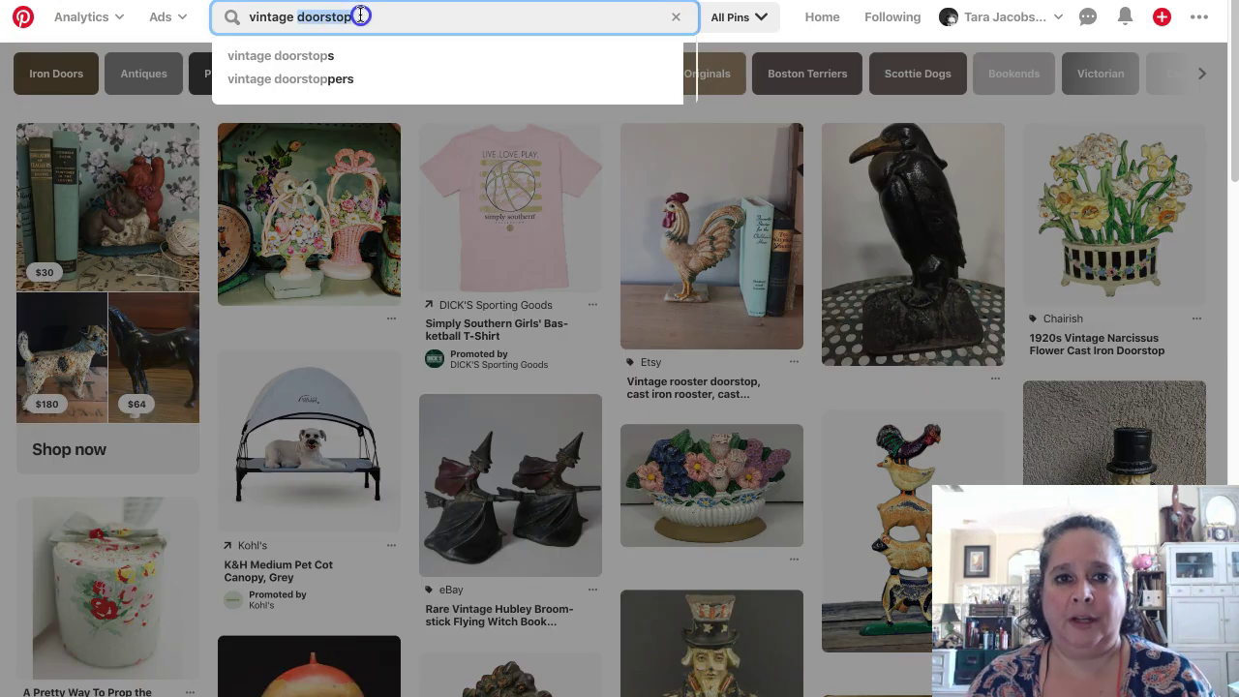
text(rail)
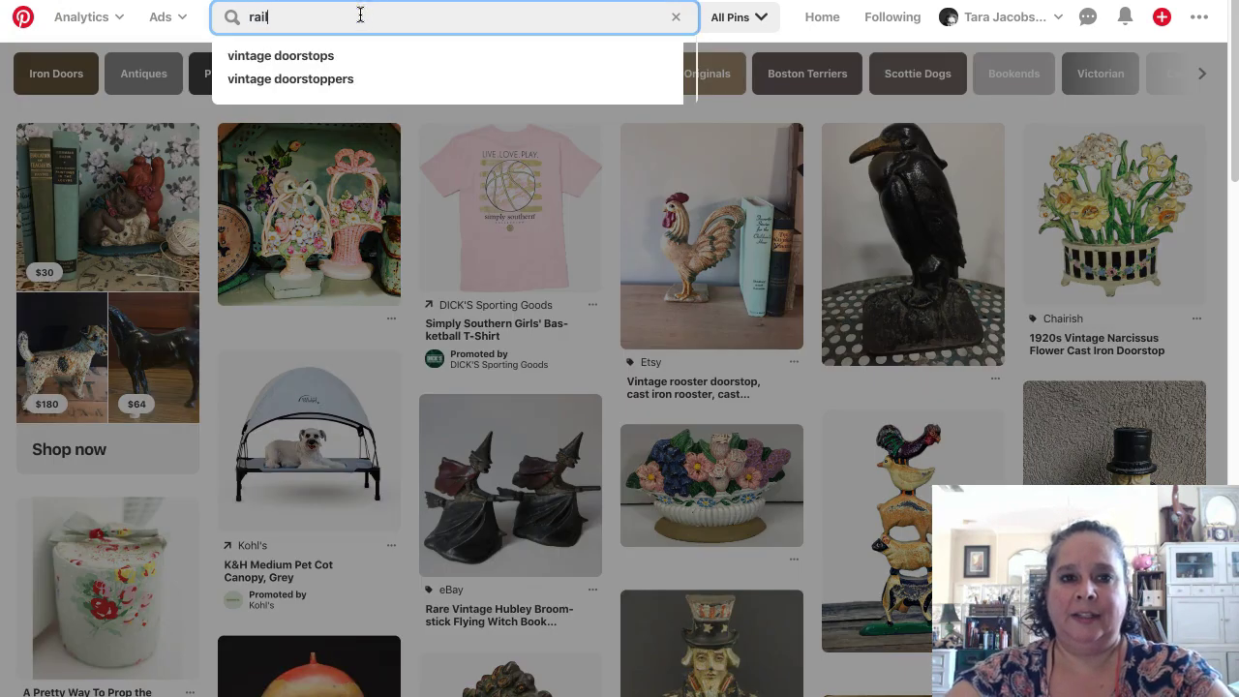
text(road)
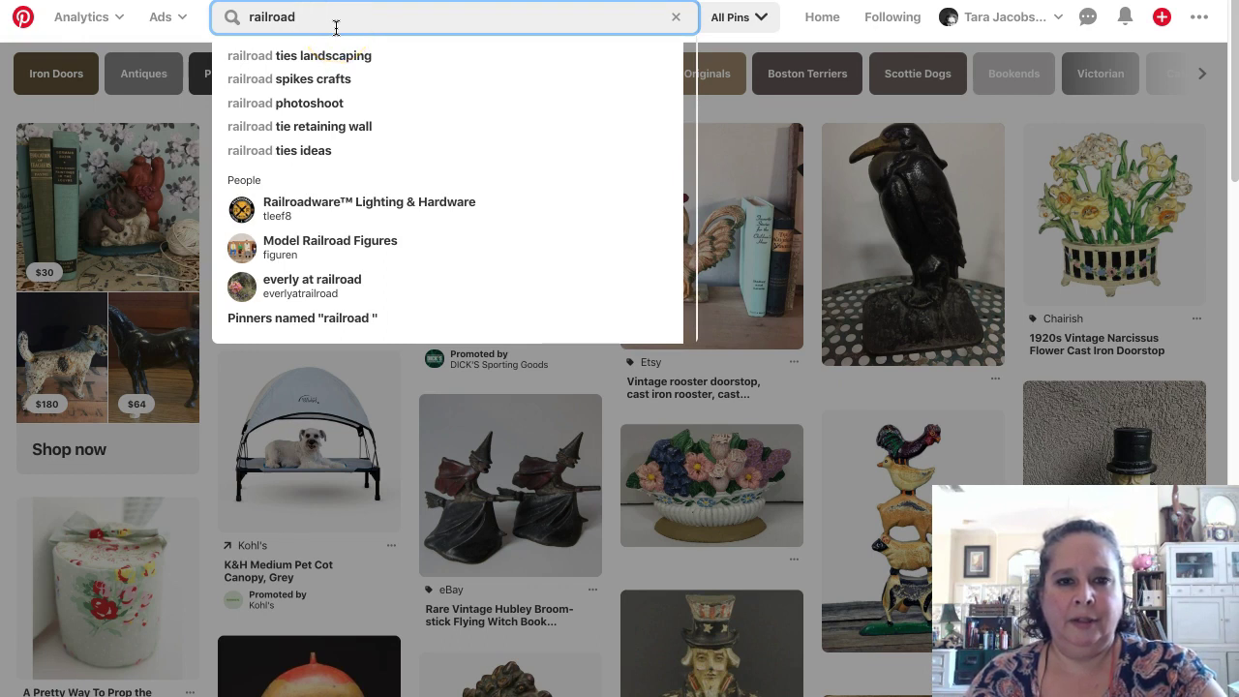
text(colle)
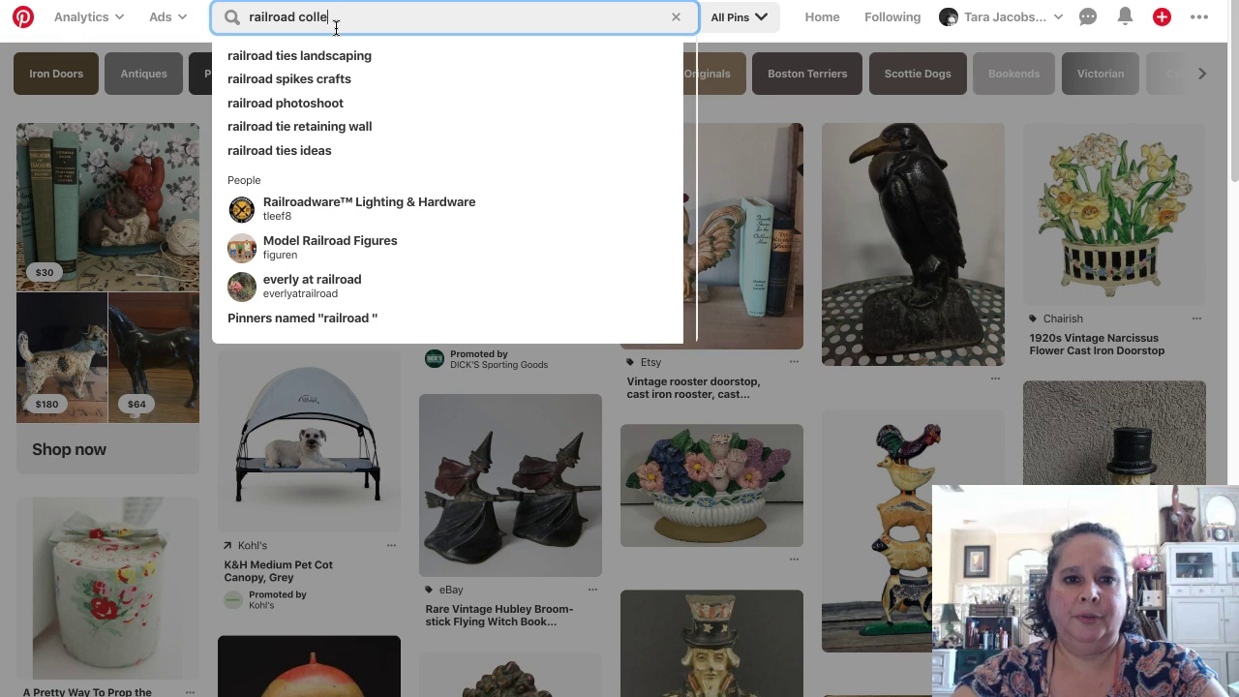
text(ct)
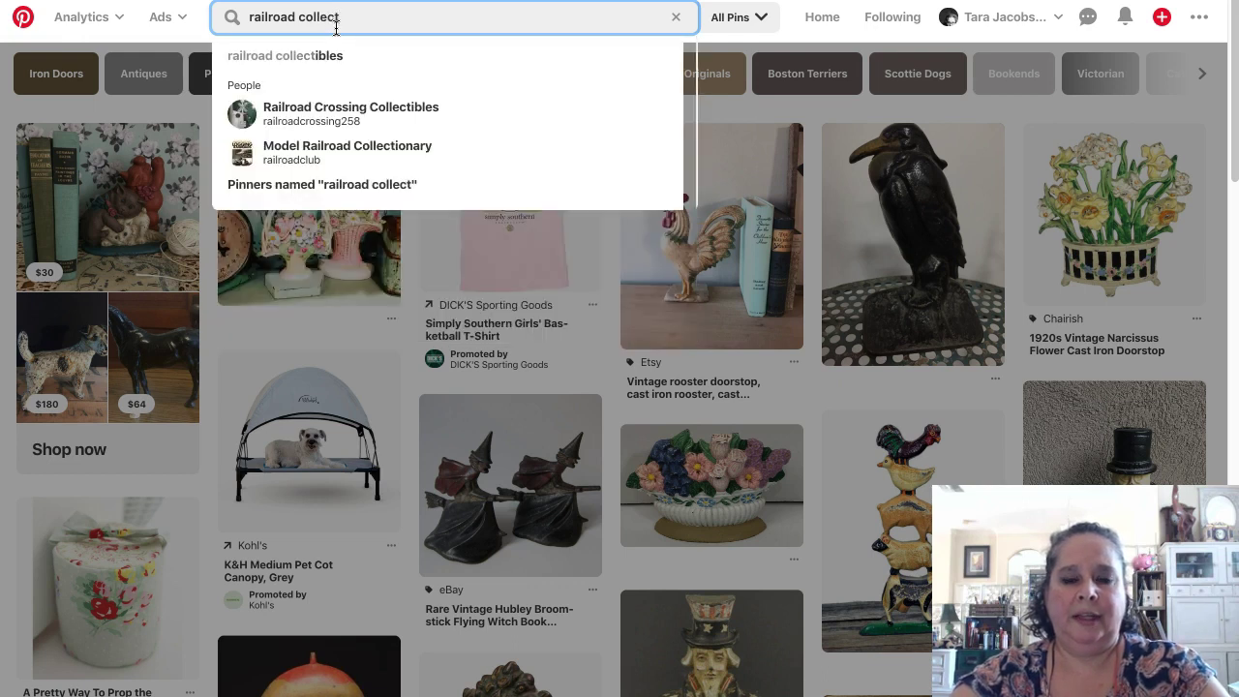
text(ible)
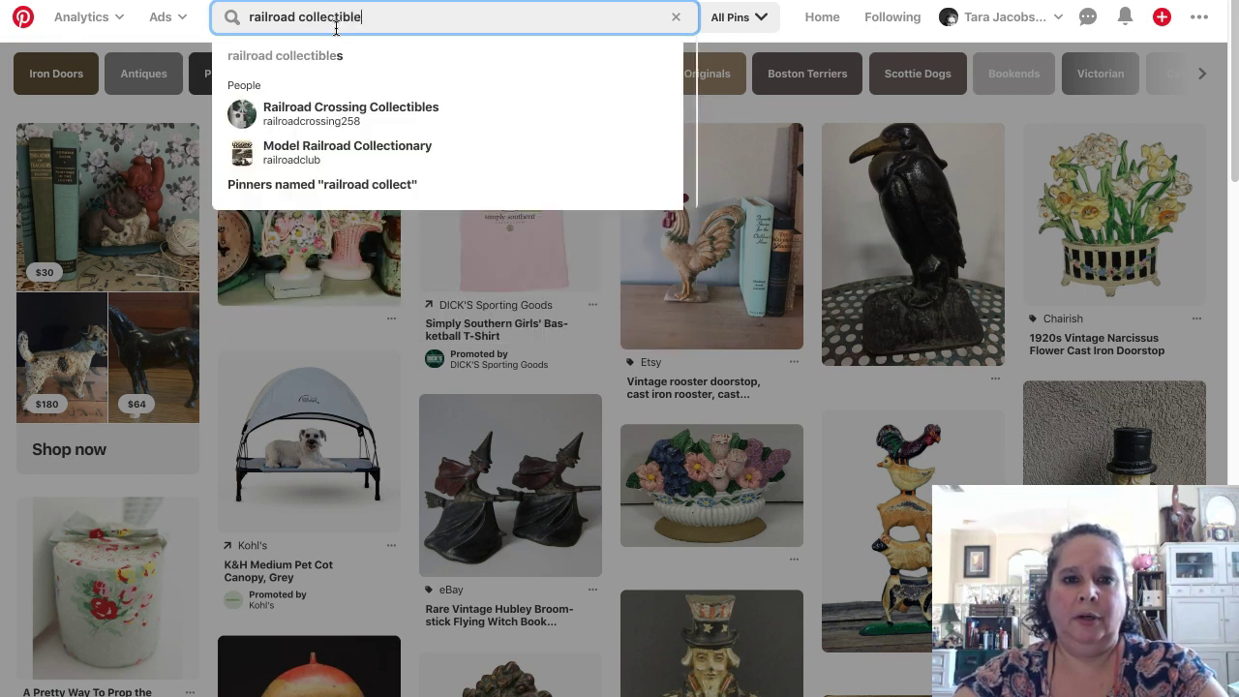
click(303, 107)
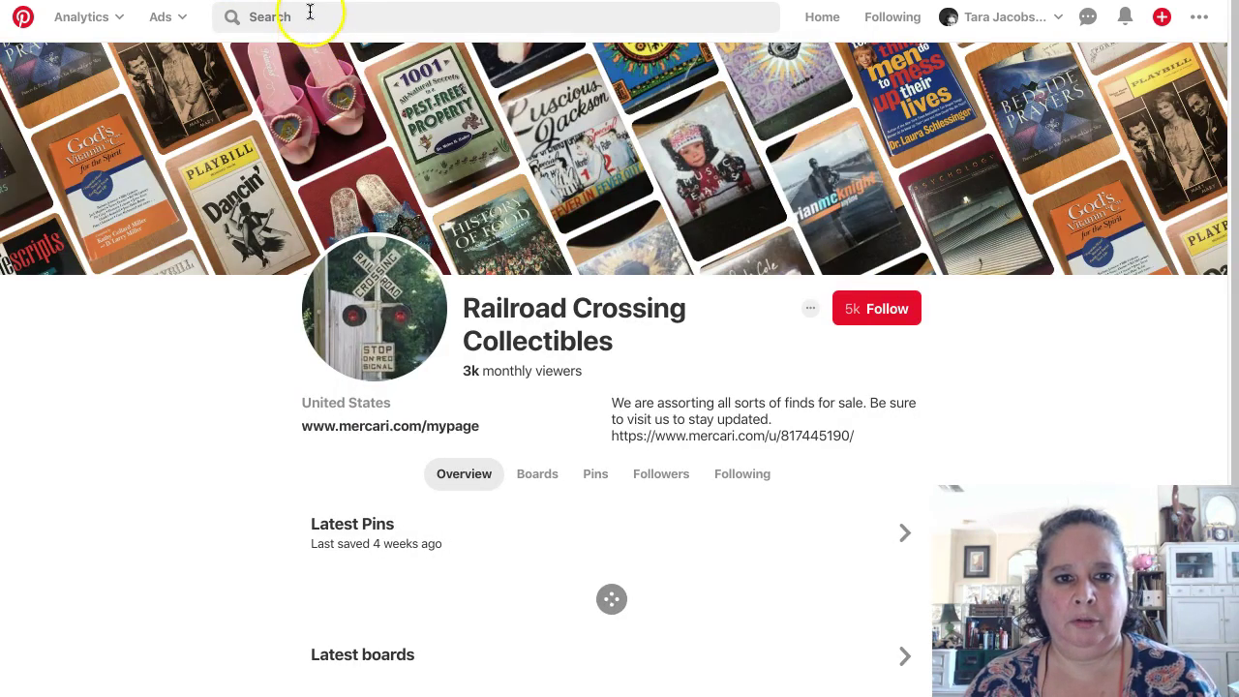
Search Pinterest for "railroad collectibles"
click(310, 13)
text(rail)
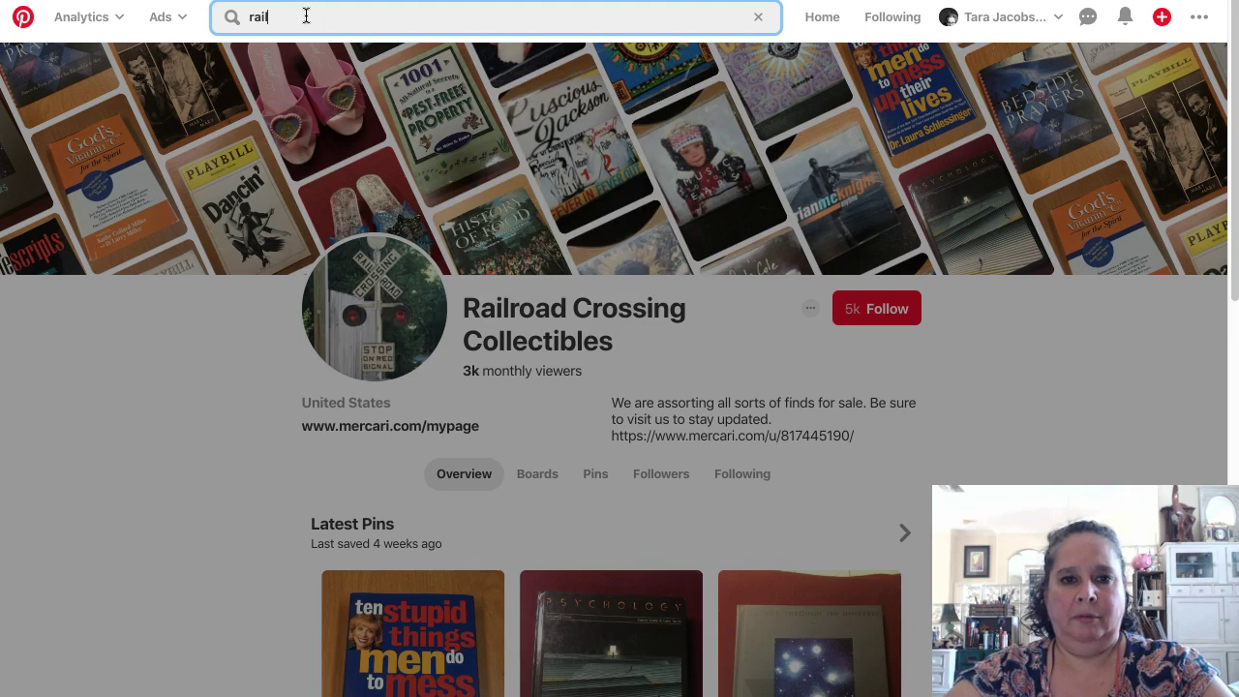
text(roa)
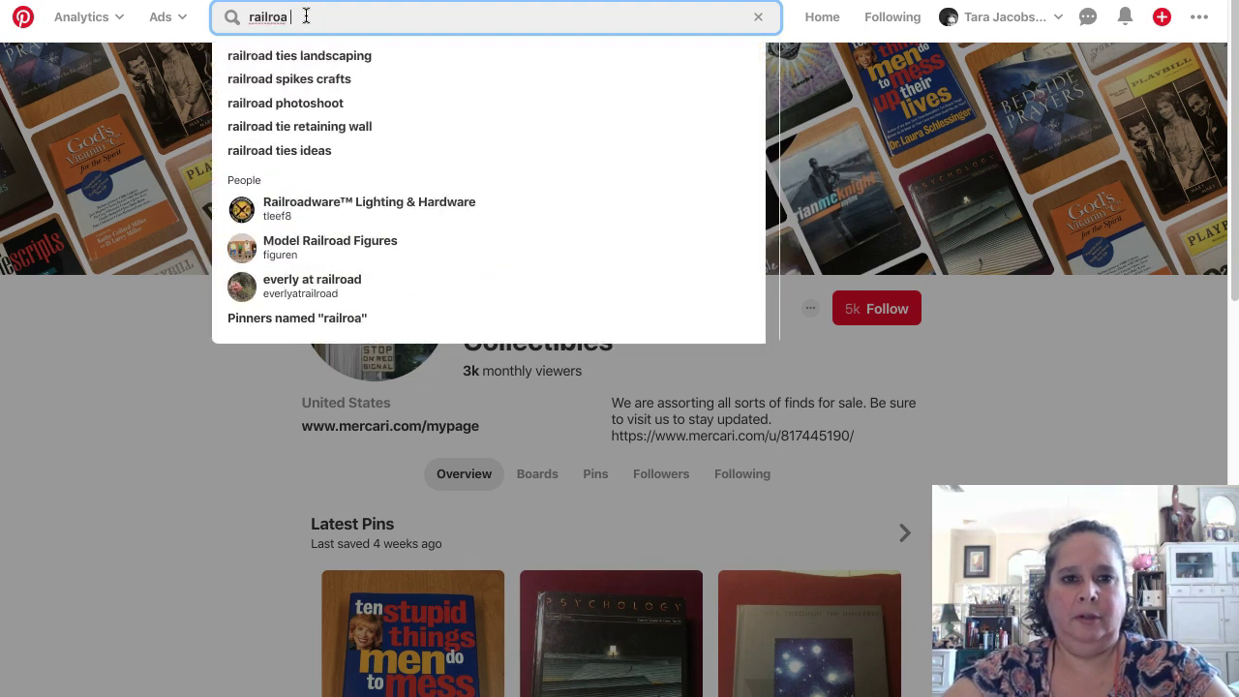
text(d collectib)
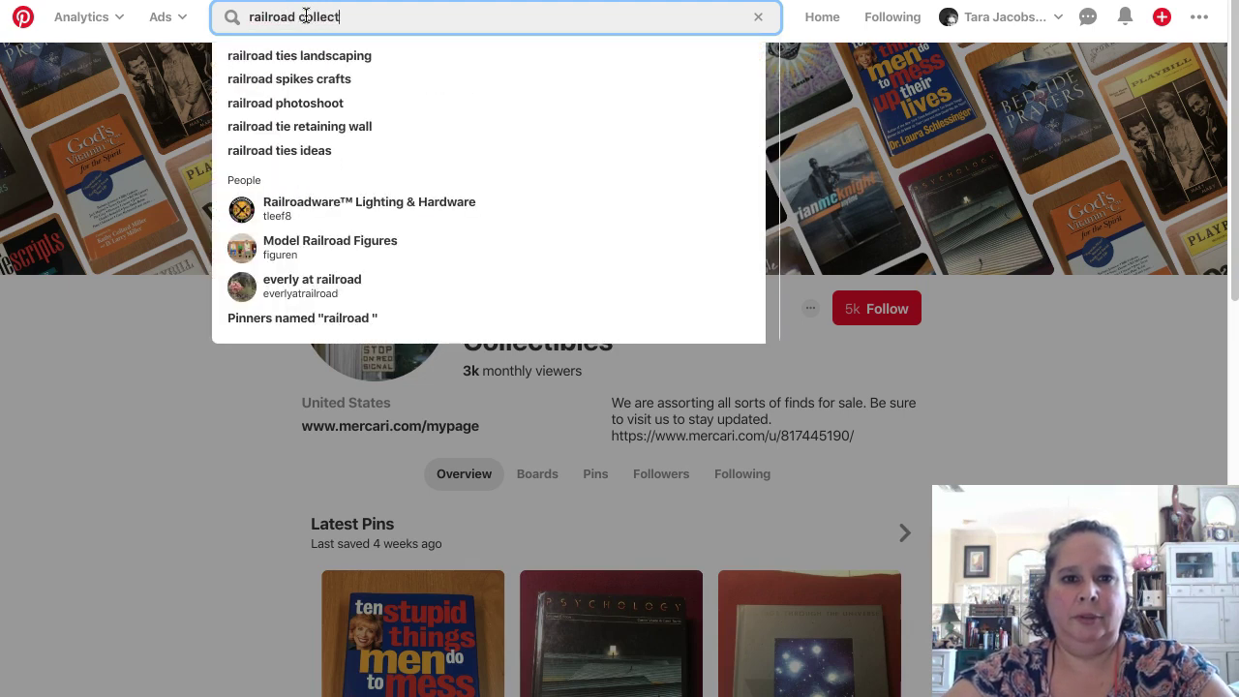
text(les)
key(Return)
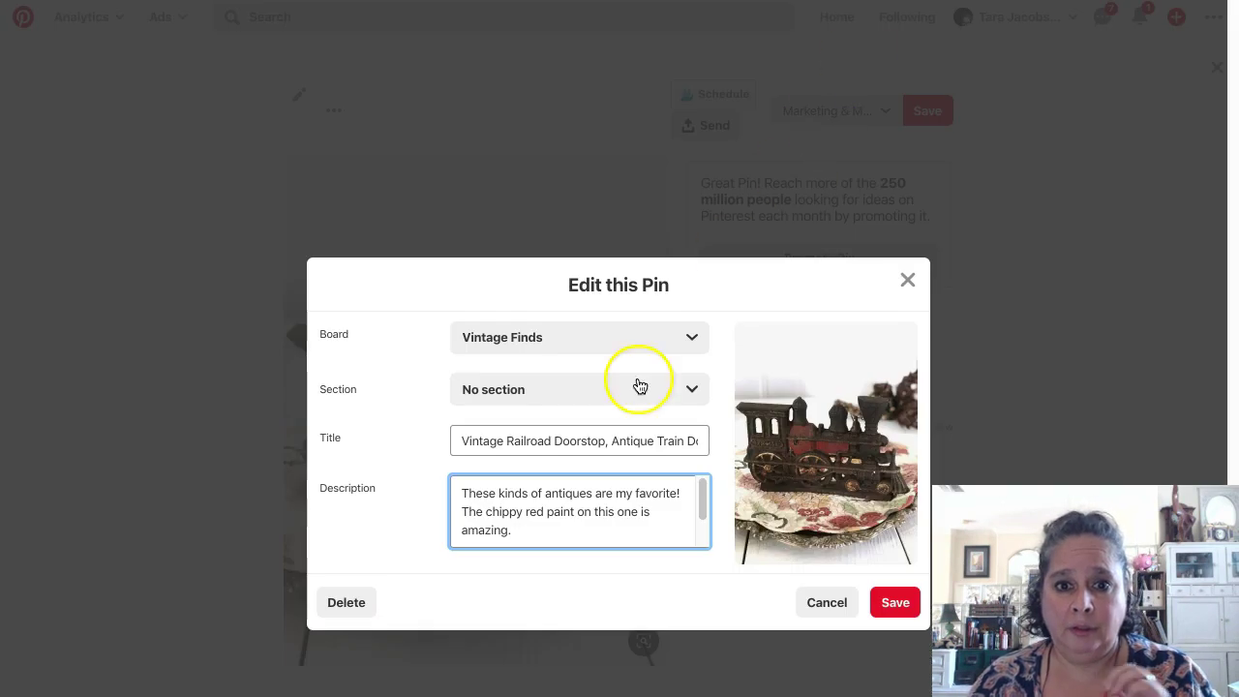
Continue the pin description after "amazing." with "Railroad collectibles, classic trains," and correct the misspelled word
text(Railrao)
key(BackSpace)
key(BackSpace)
text(o)
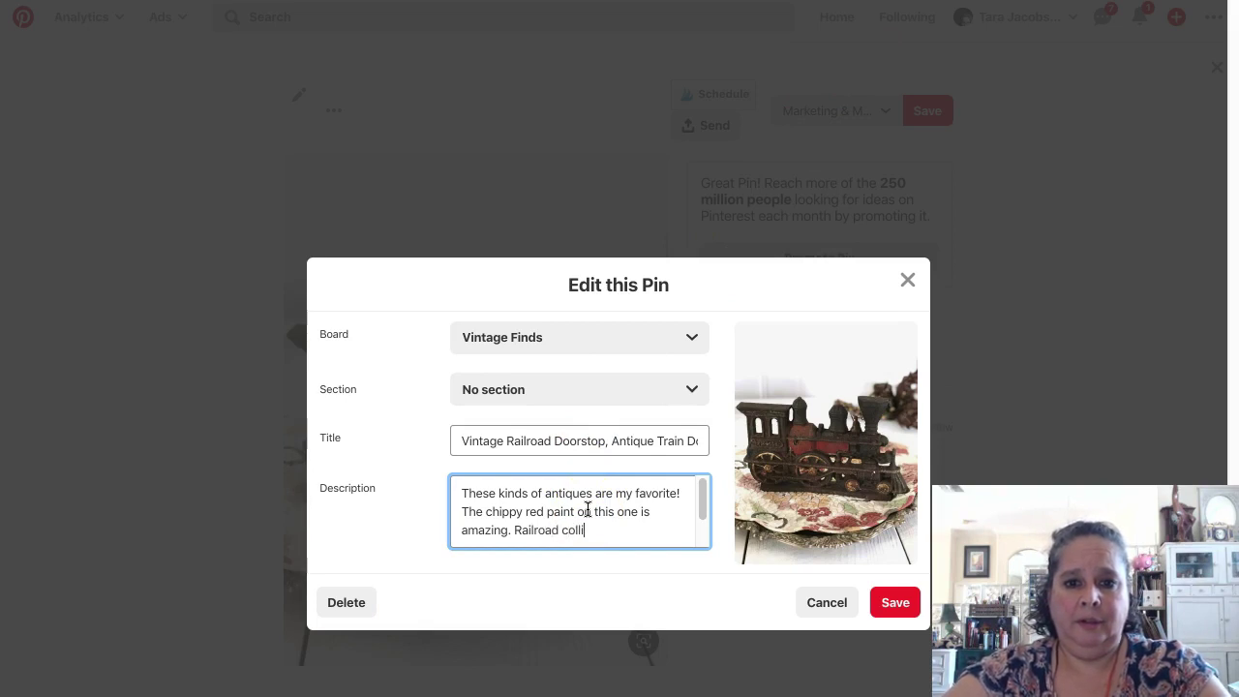
text(ad collictibles)
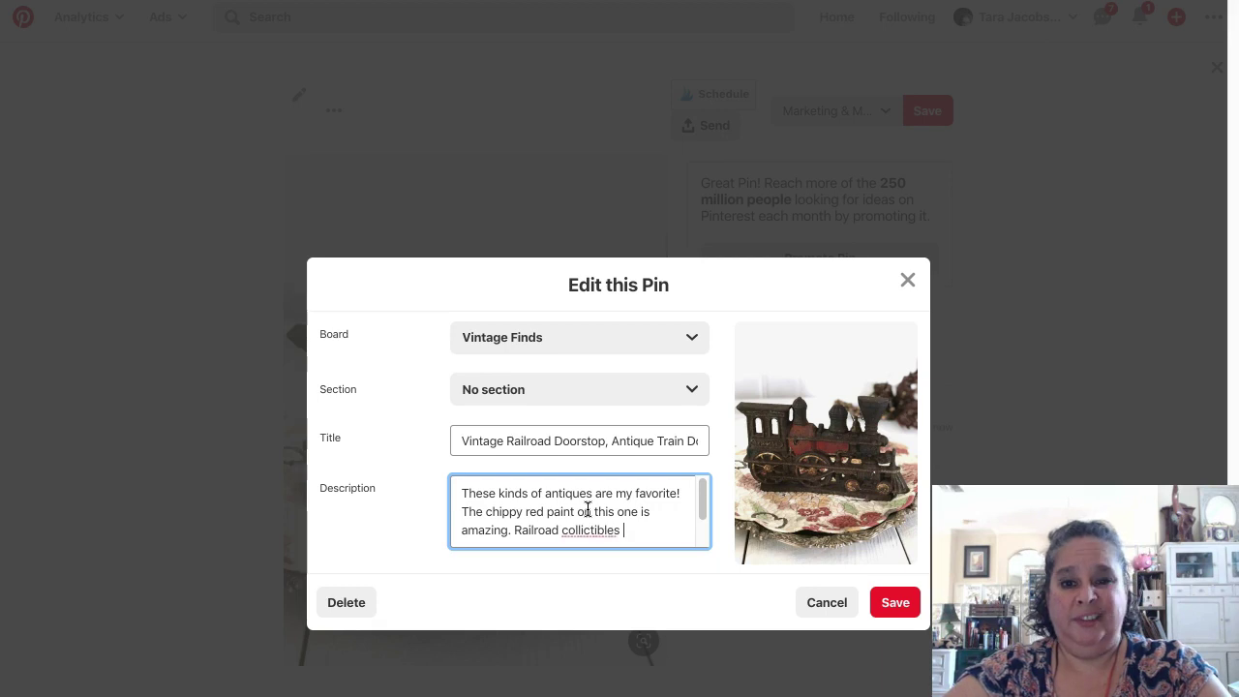
text(, classic trains,)
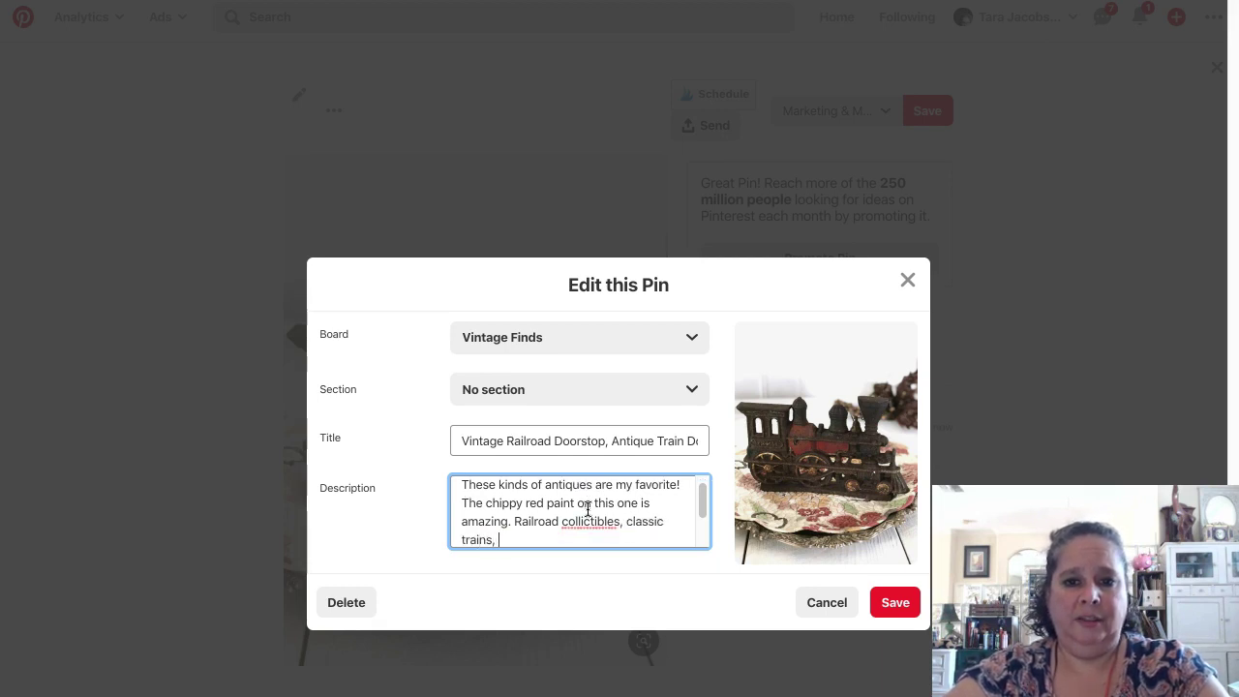
right_click(595, 521)
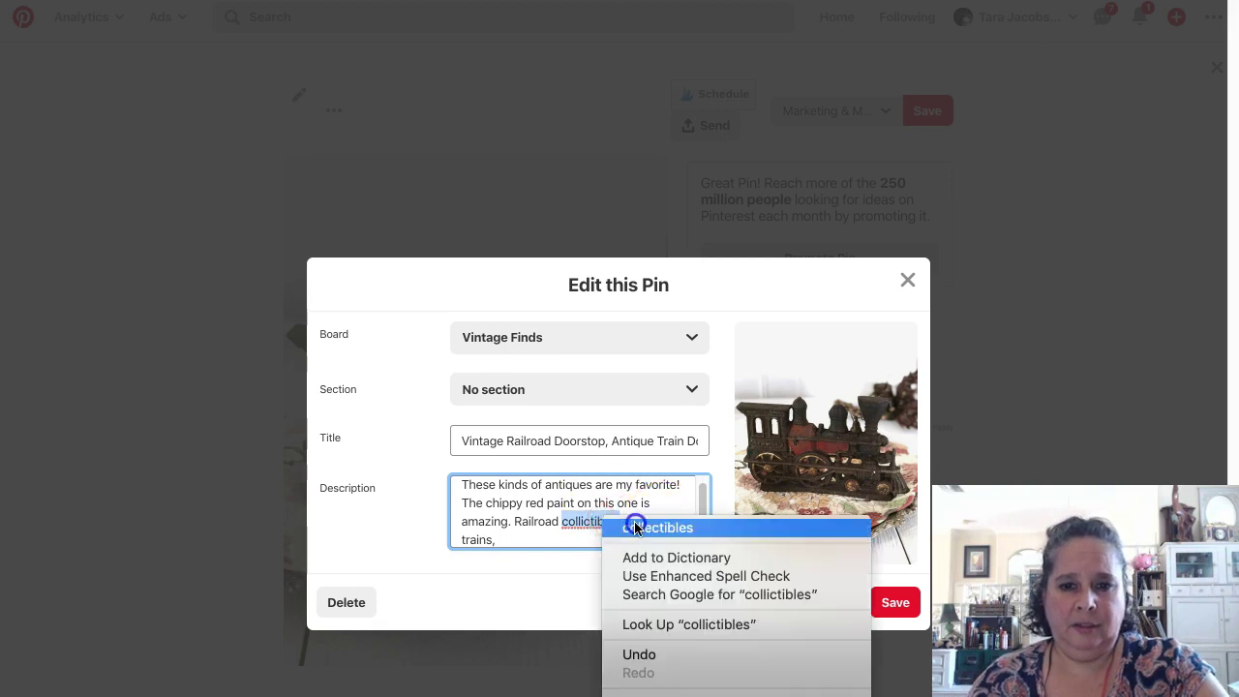
click(631, 523)
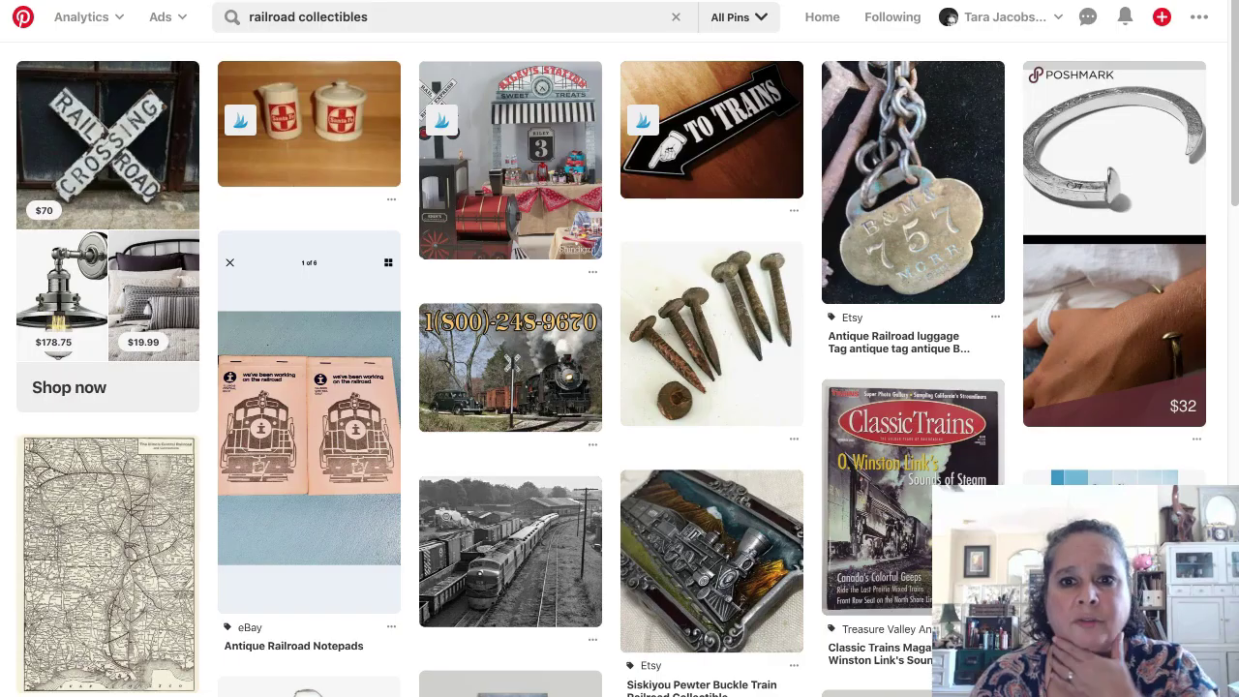
Browse the "railroad collectibles" search results for more keyword ideas for the pin
mouse_move(514, 490)
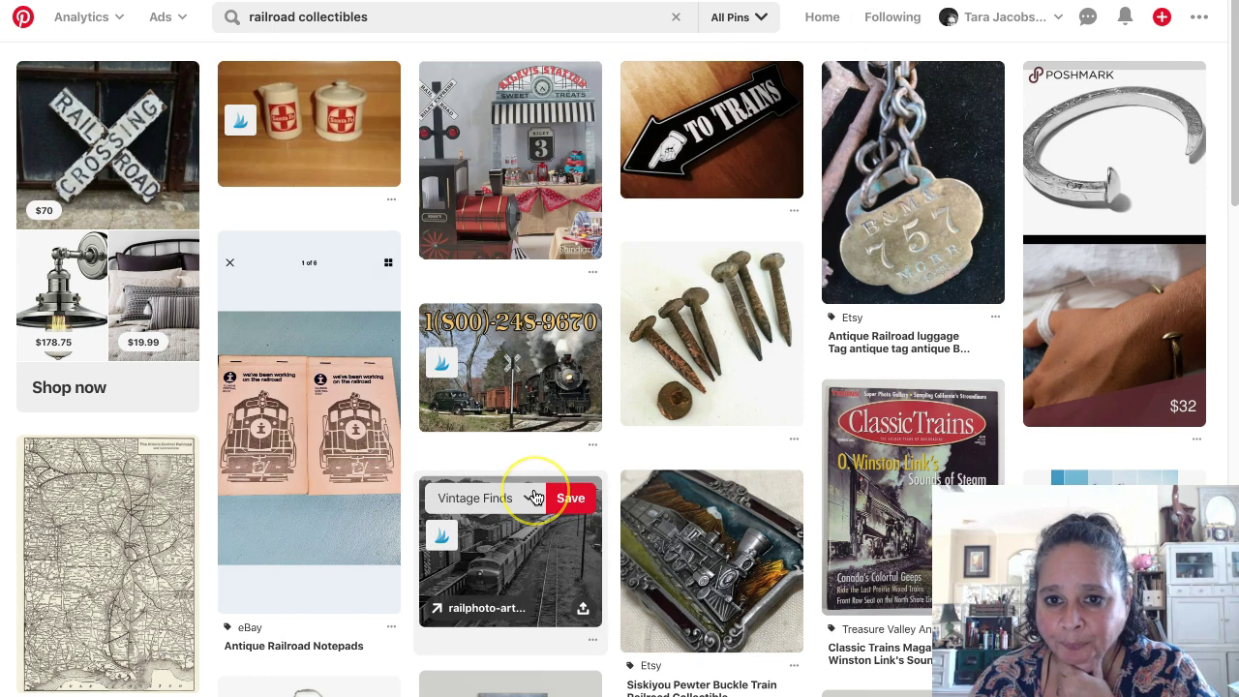
scroll(534, 497, down, 1)
scroll(534, 497, down, 2)
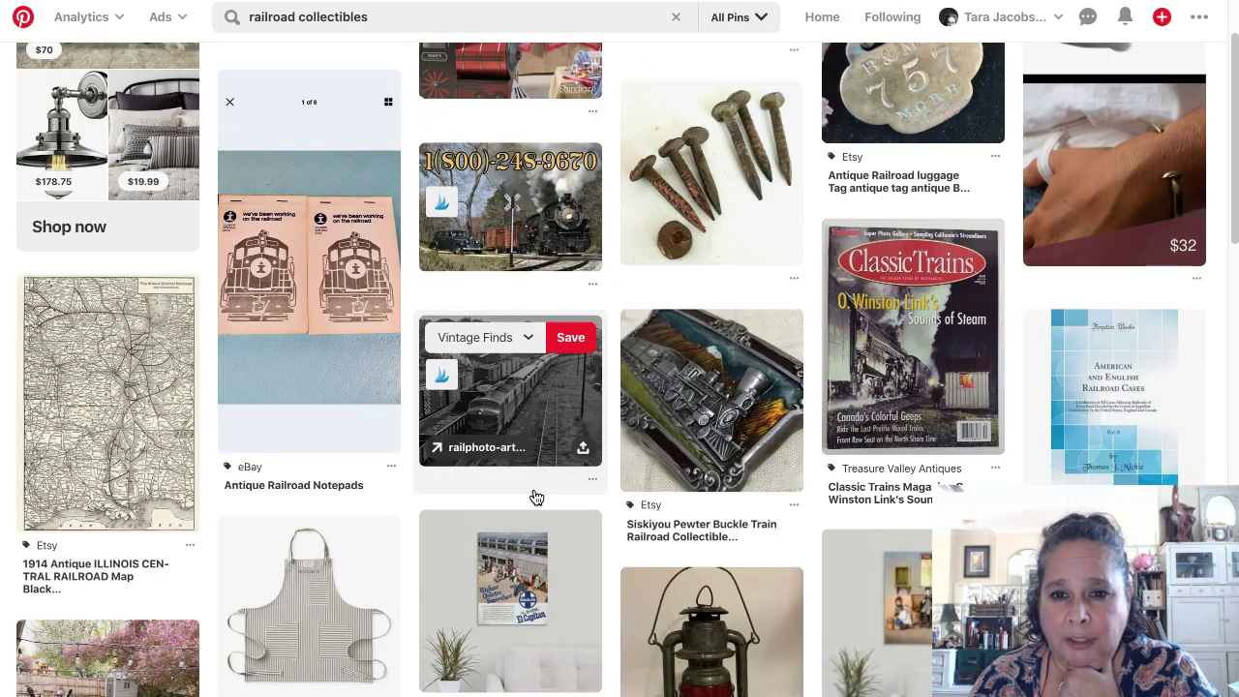
scroll(536, 497, down, 1)
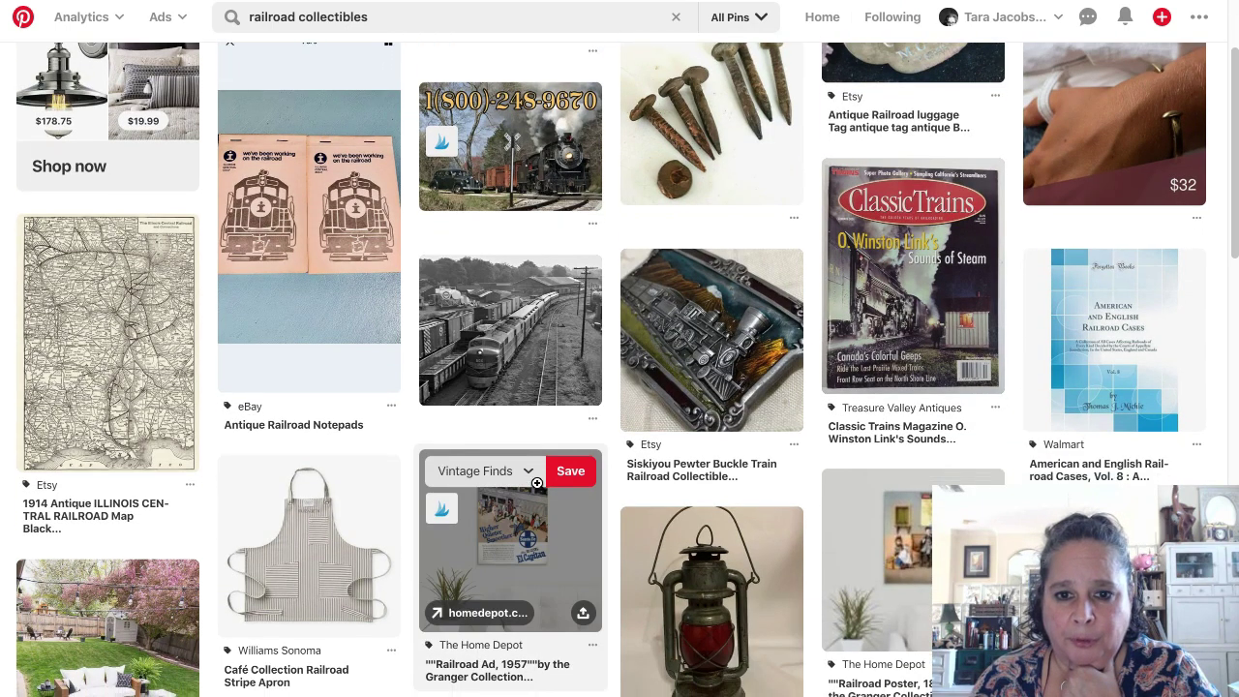
scroll(536, 482, down, 5)
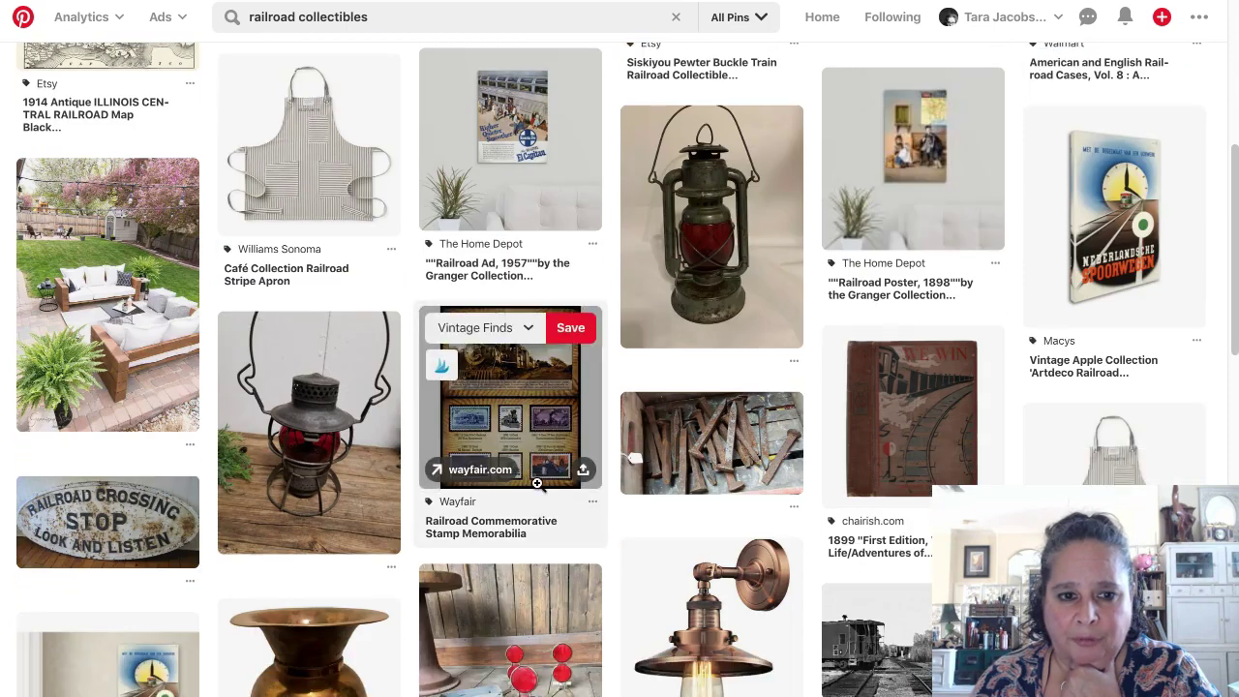
scroll(539, 484, down, 10)
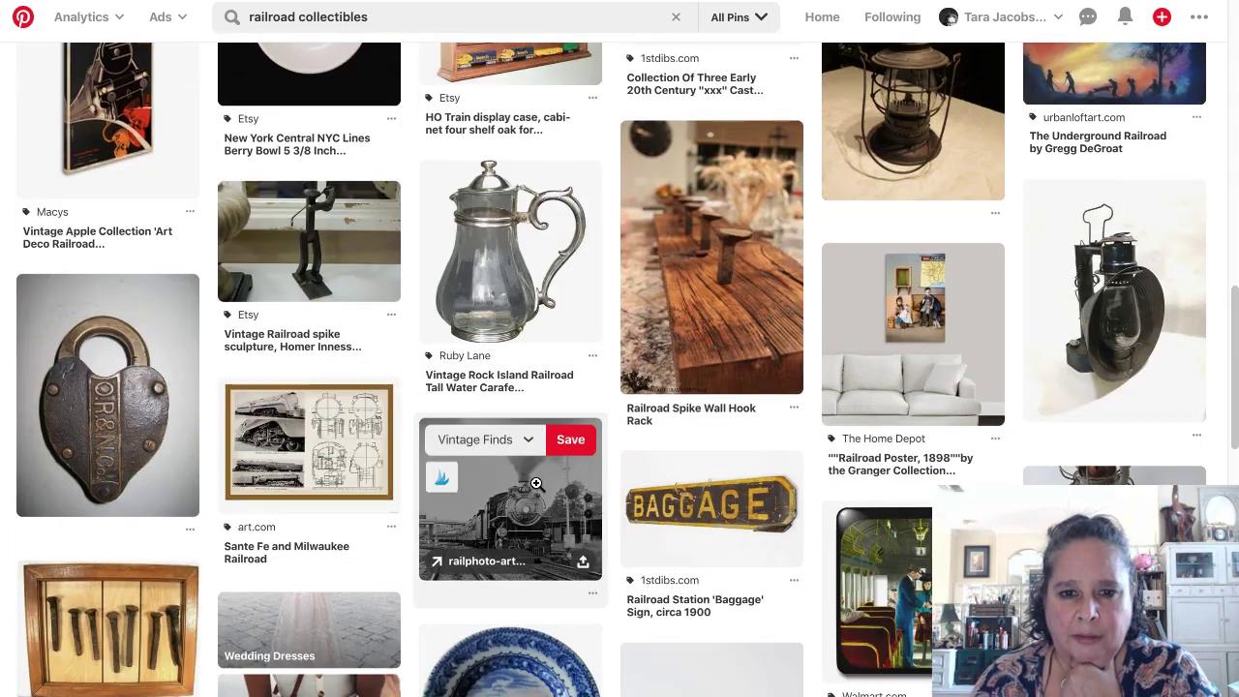
scroll(534, 483, down, 2)
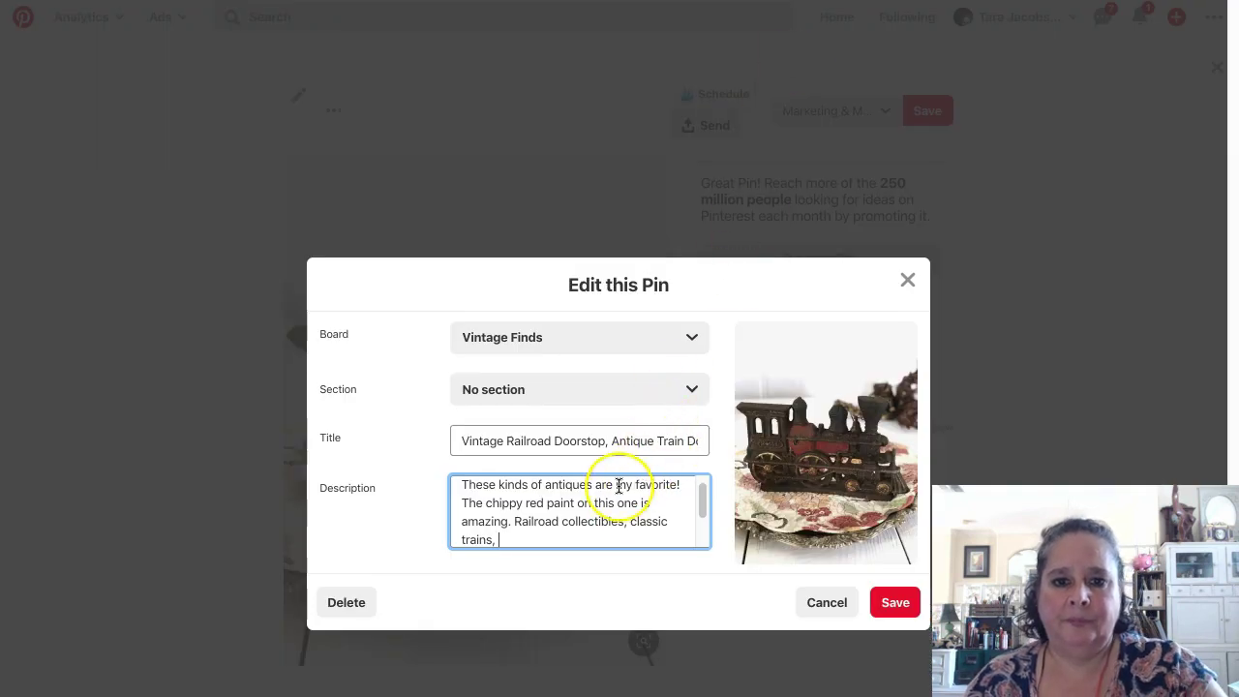
Add "gifts for train lovers, locomotive. Fun" after "classic trains," in the description and join "Etsy products" directly onto it
text(gifts for train lovers, locomotive. Fun)
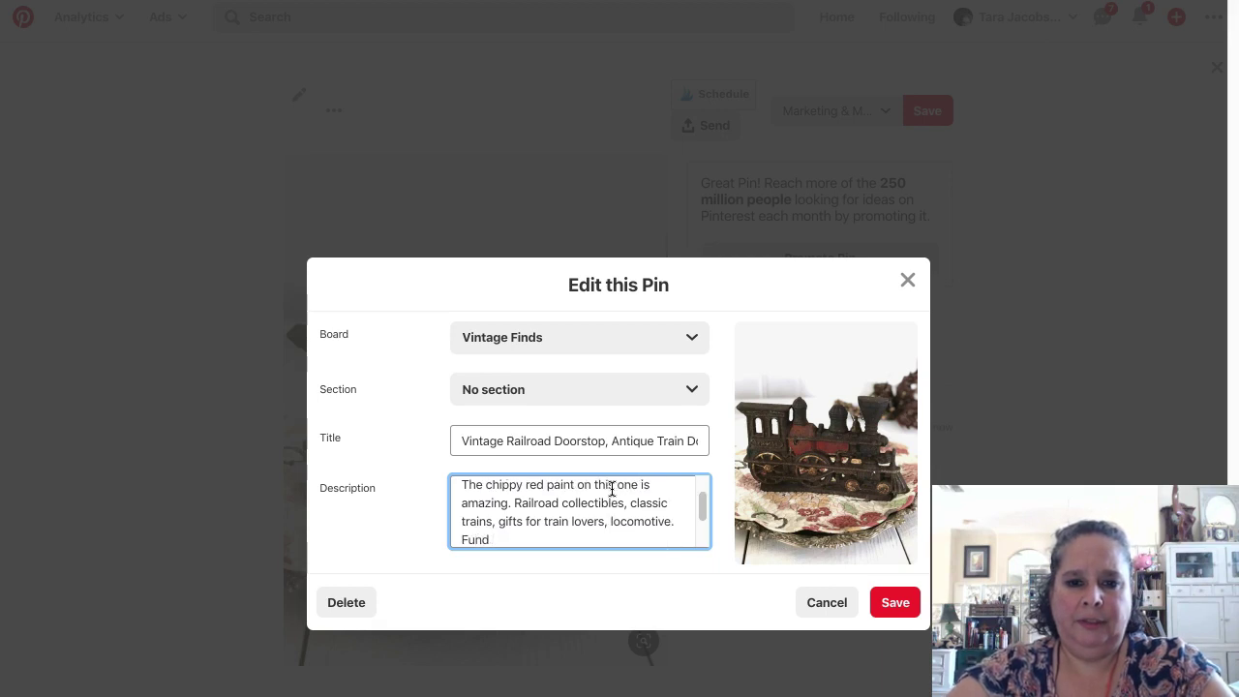
text(Etsy products)
click(479, 512)
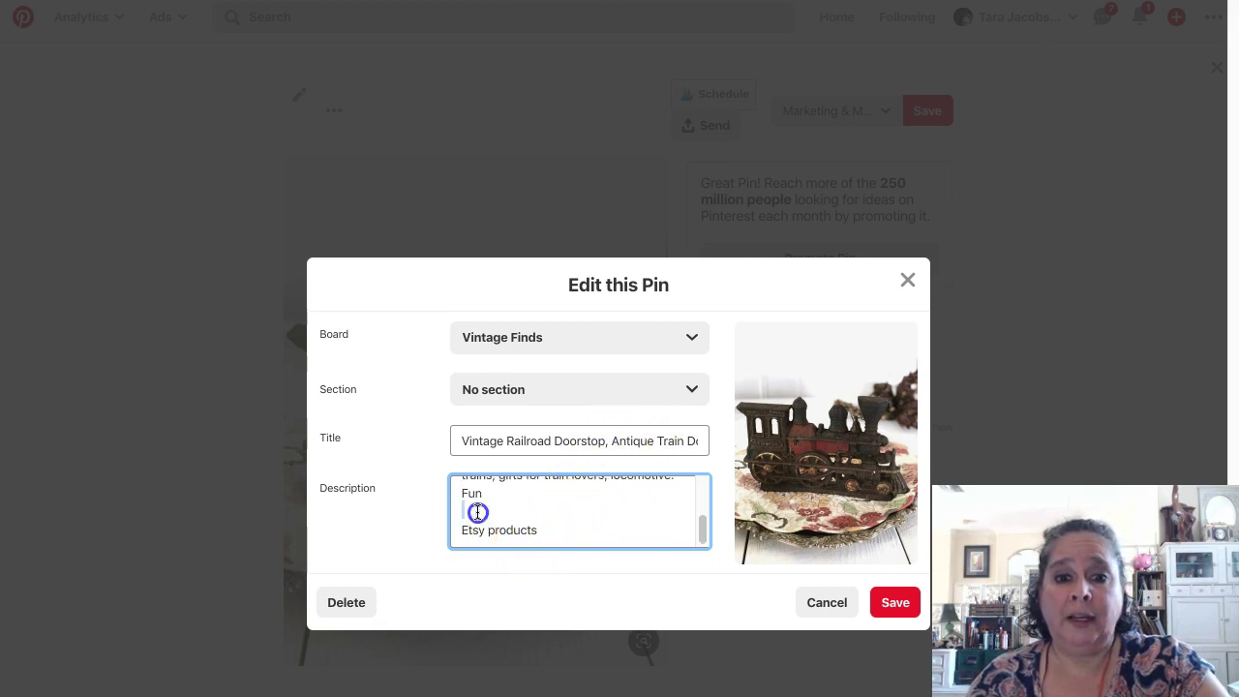
key(BackSpace)
key(Delete)
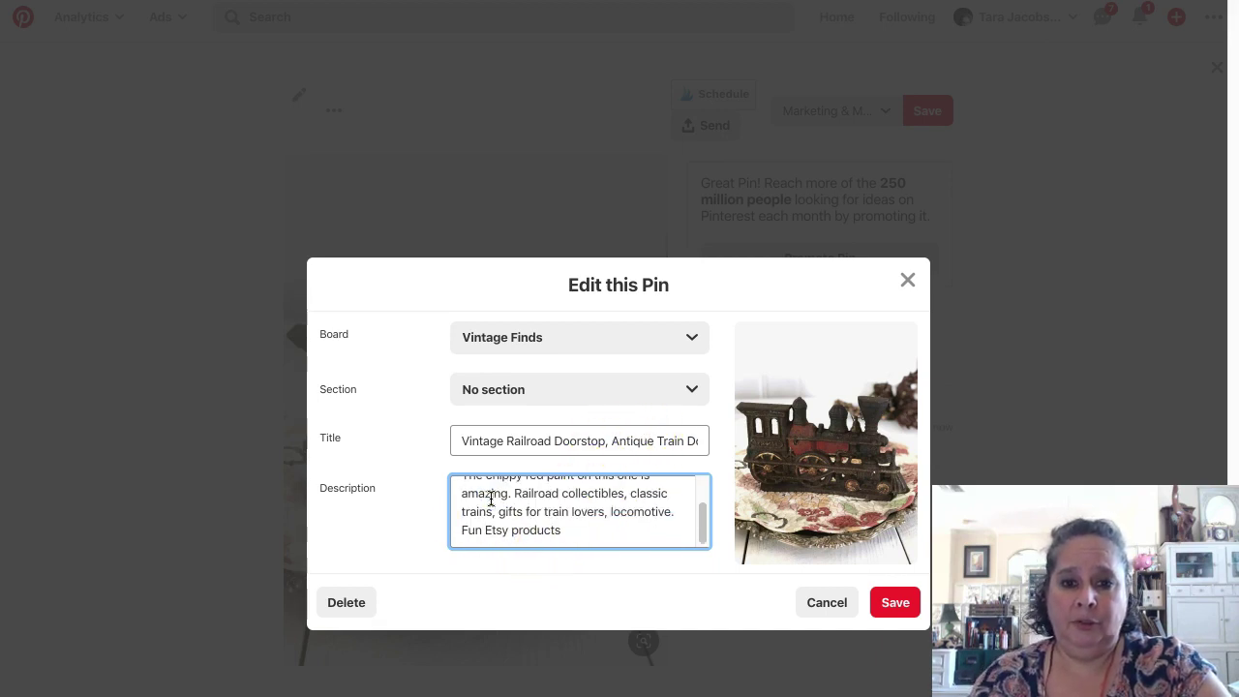
Move the train lovers phrase to the description's end so its last sentence reads "Fun Etsy products to give as gifts for train lovers."
drag(499, 511, 610, 513)
key(BackSpace)
text(locomotive. Fun Etsy products)
click(672, 528)
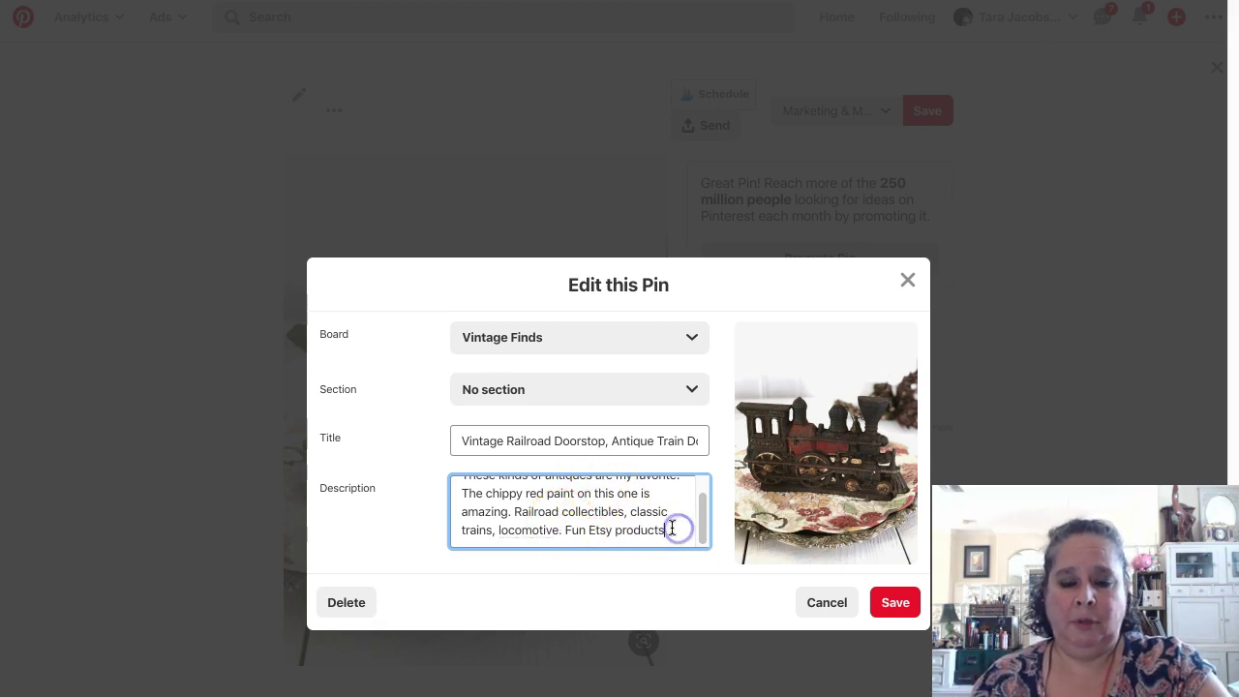
text(to give)
text( as gifts for train lovers, l)
click(681, 516)
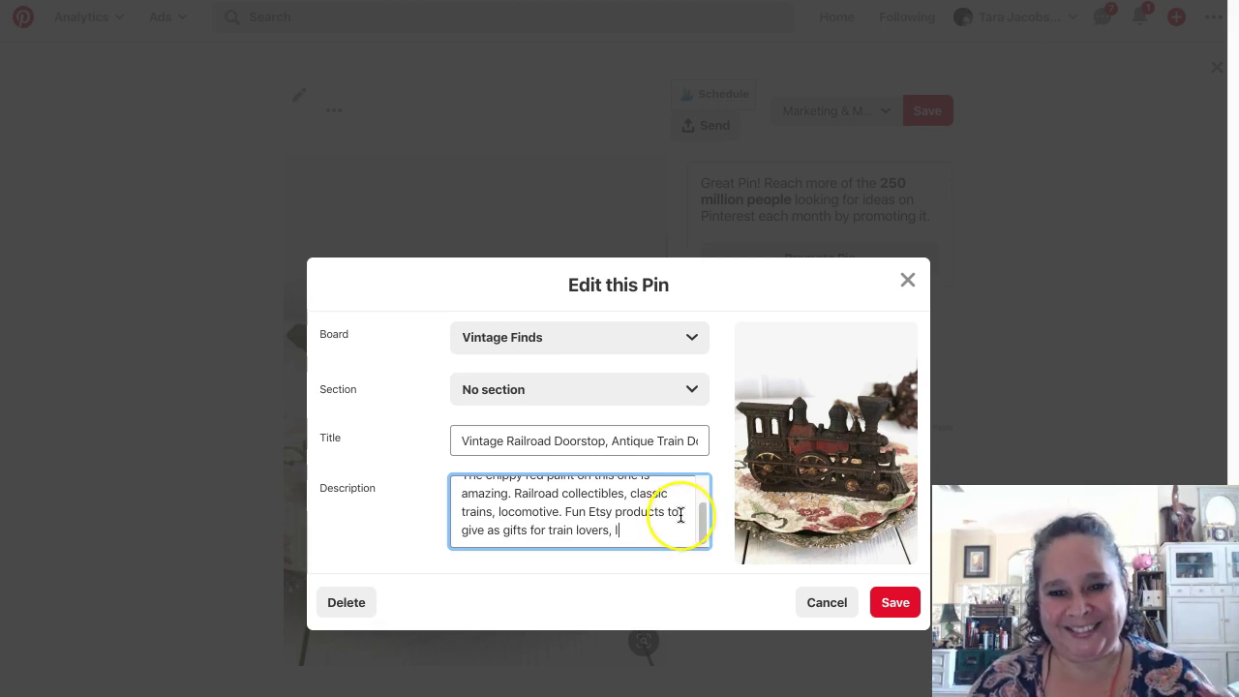
key(BackSpace)
key(BackSpace)
key(BackSpace)
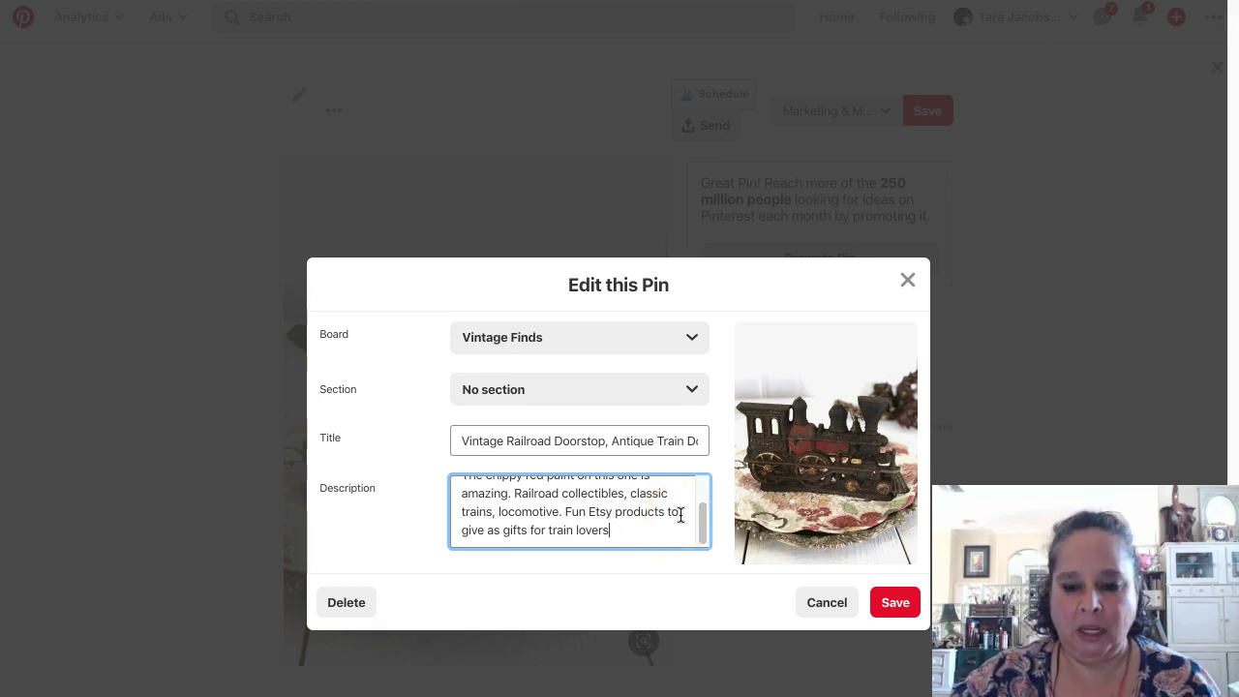
text(. )
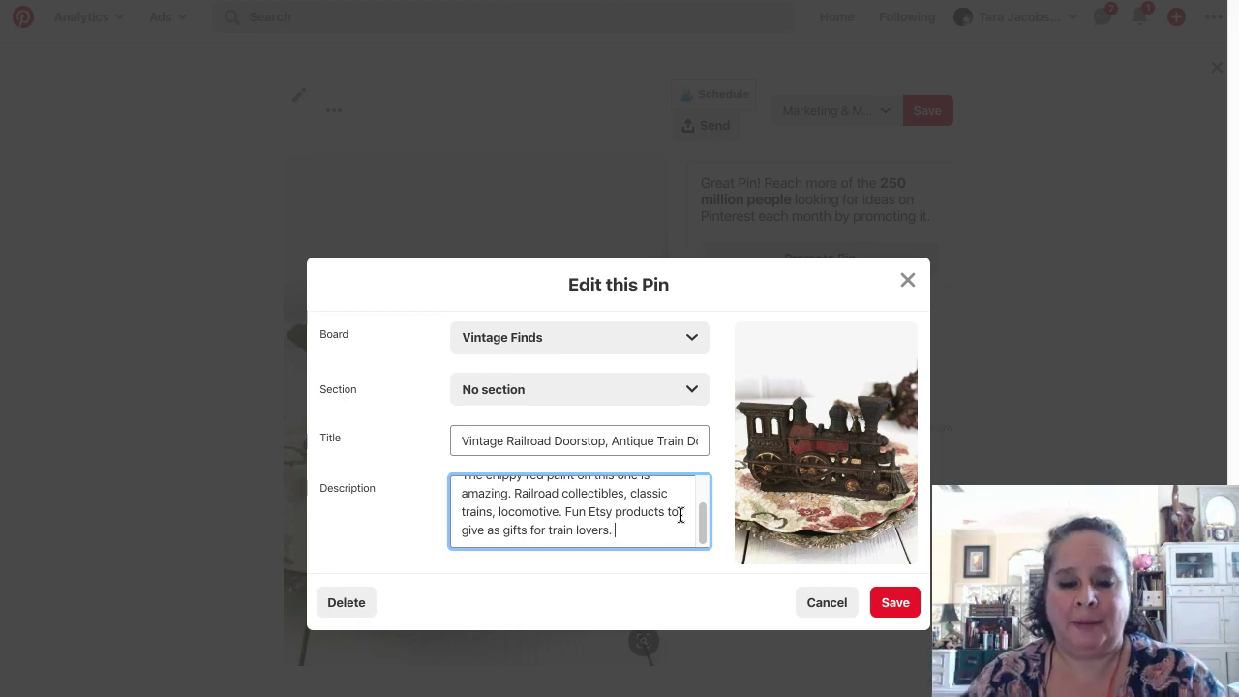
Add the hashtags "#railroad #antiquerailroad" after "train lovers." at the end of the pin description
text(#railrao)
key(BackSpace)
key(BackSpace)
text(o)
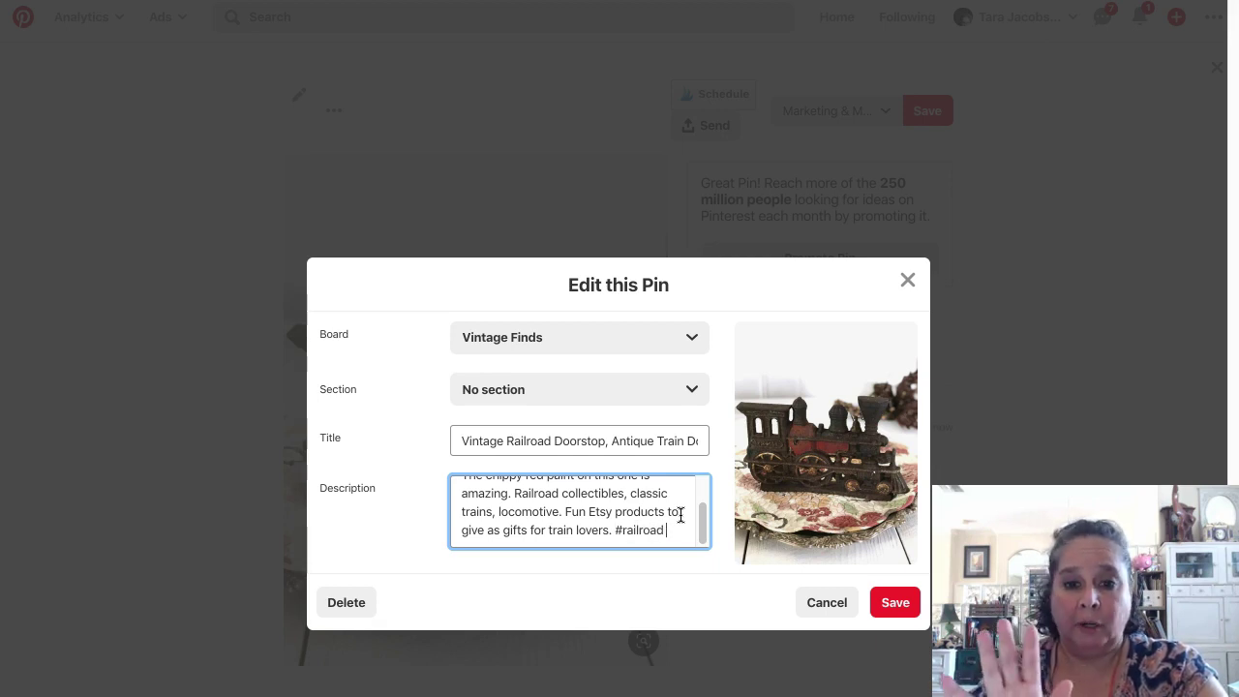
text(ad #a)
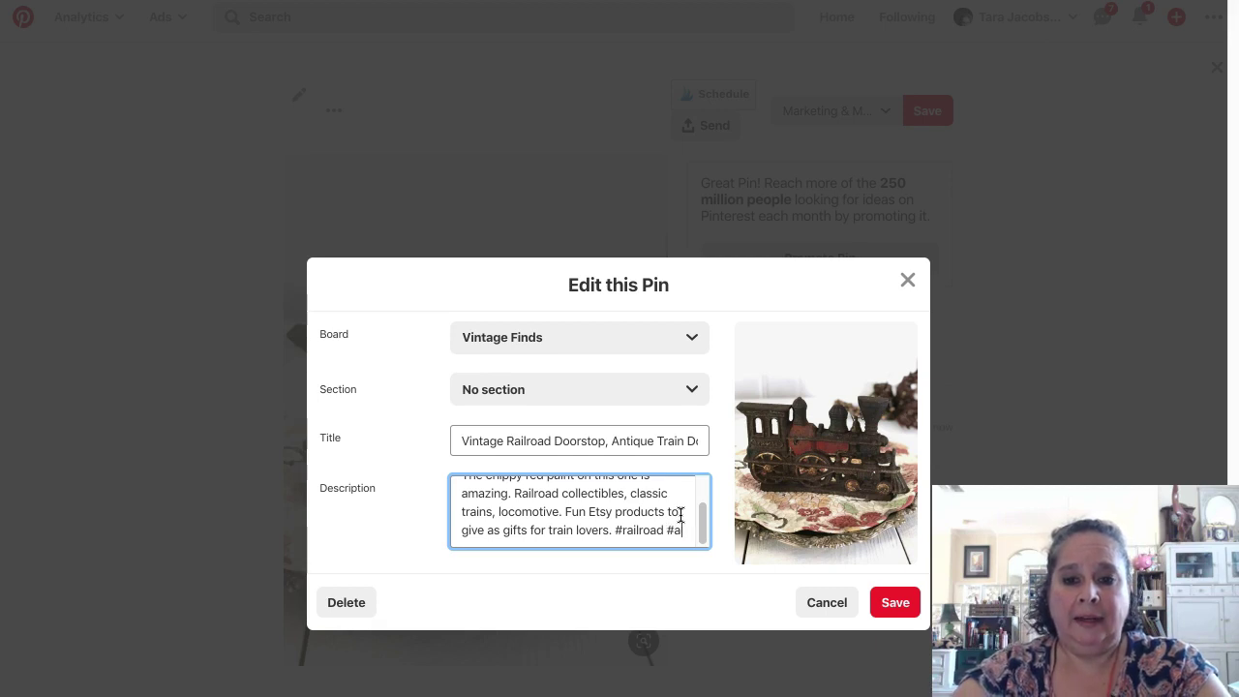
text(nti)
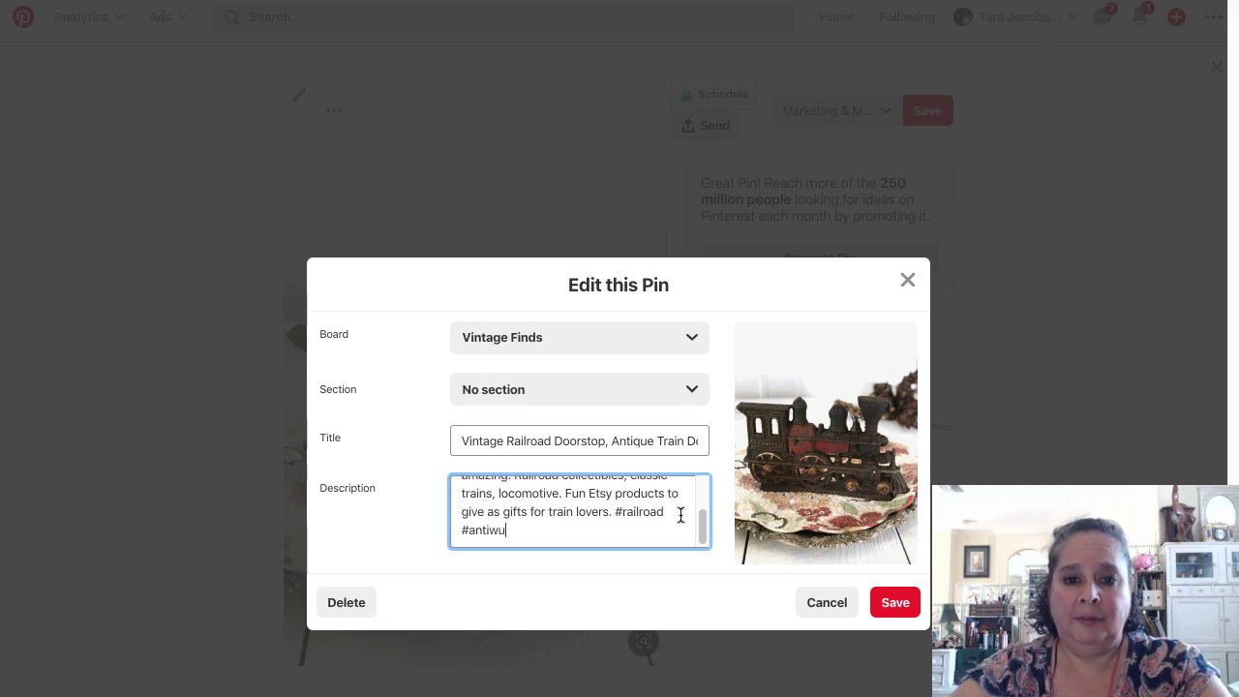
text(querail)
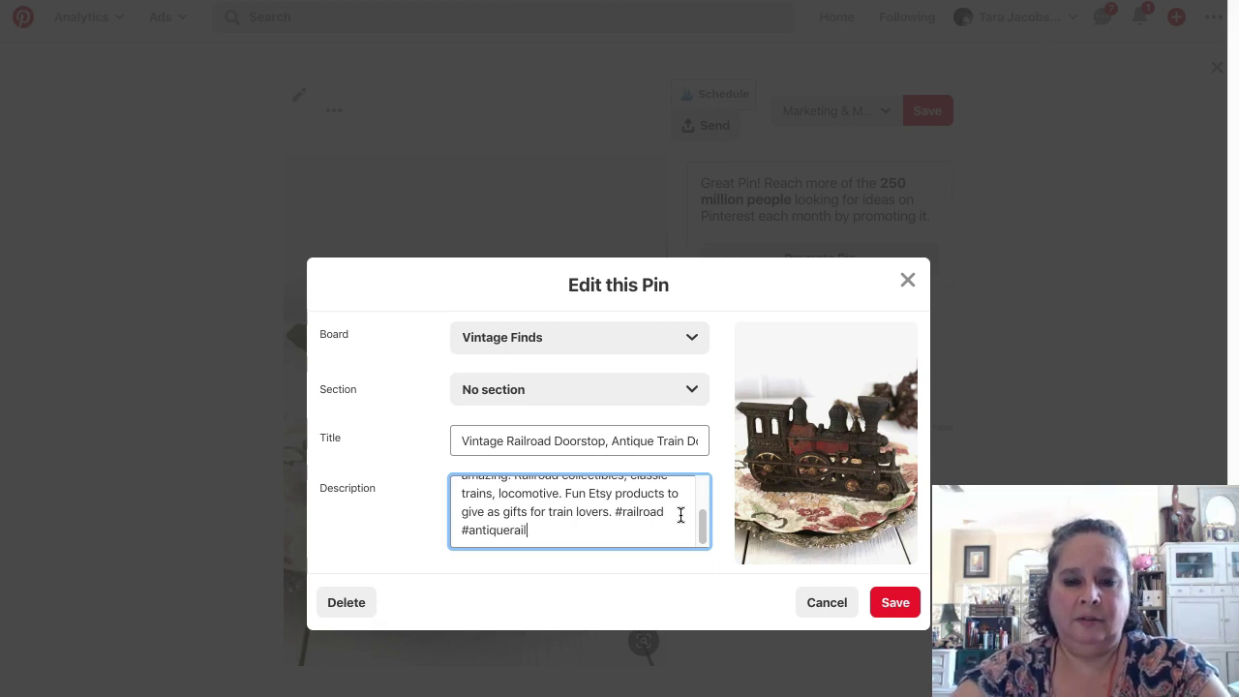
text(road)
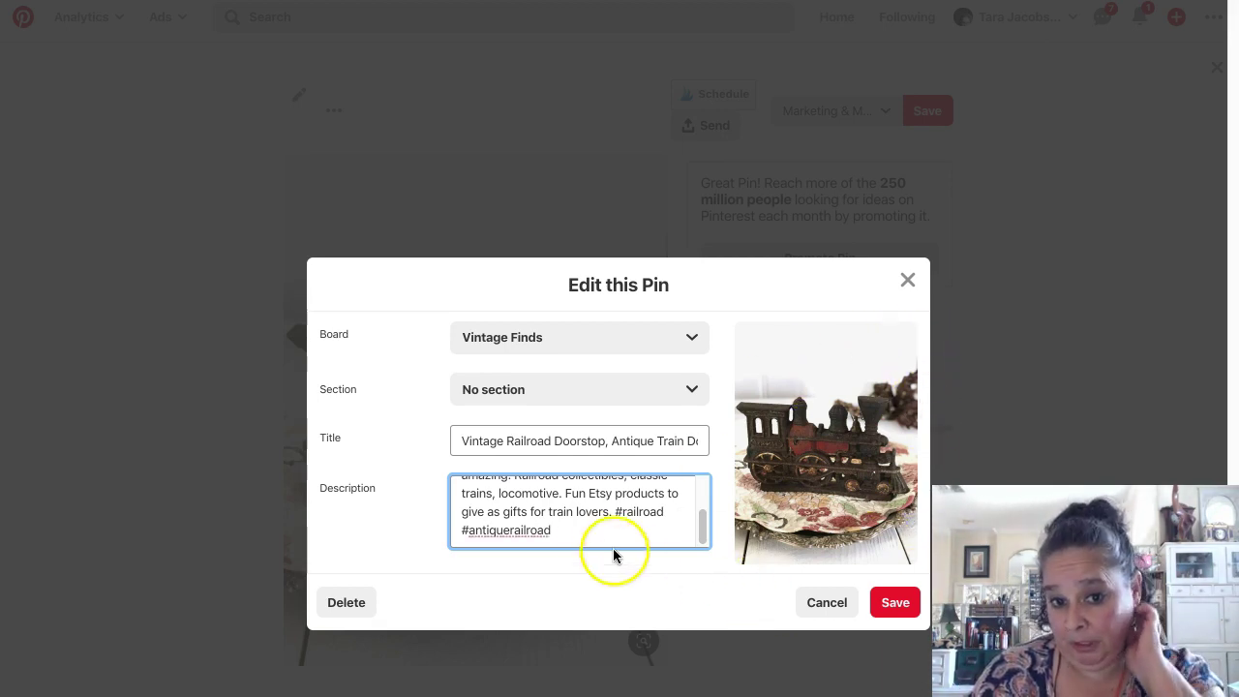
Change the last hashtag in the pin description to #vintagerailroad
drag(559, 536, 470, 531)
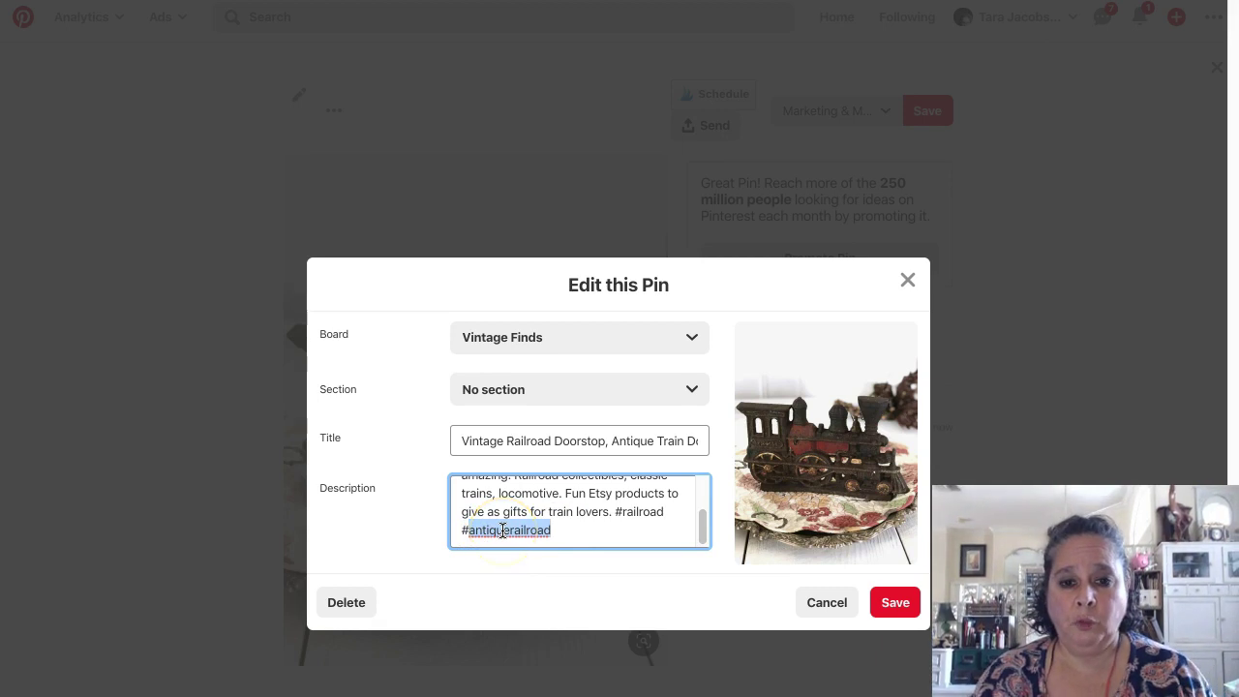
text(vi)
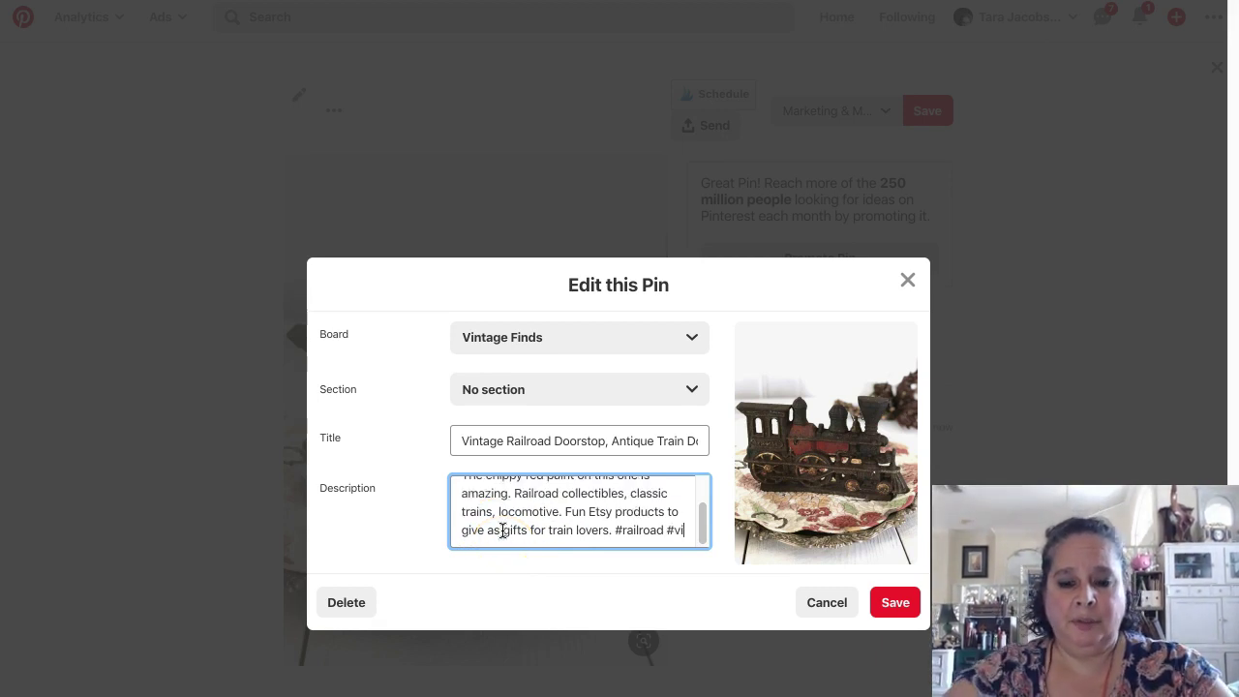
text(natagerailroad)
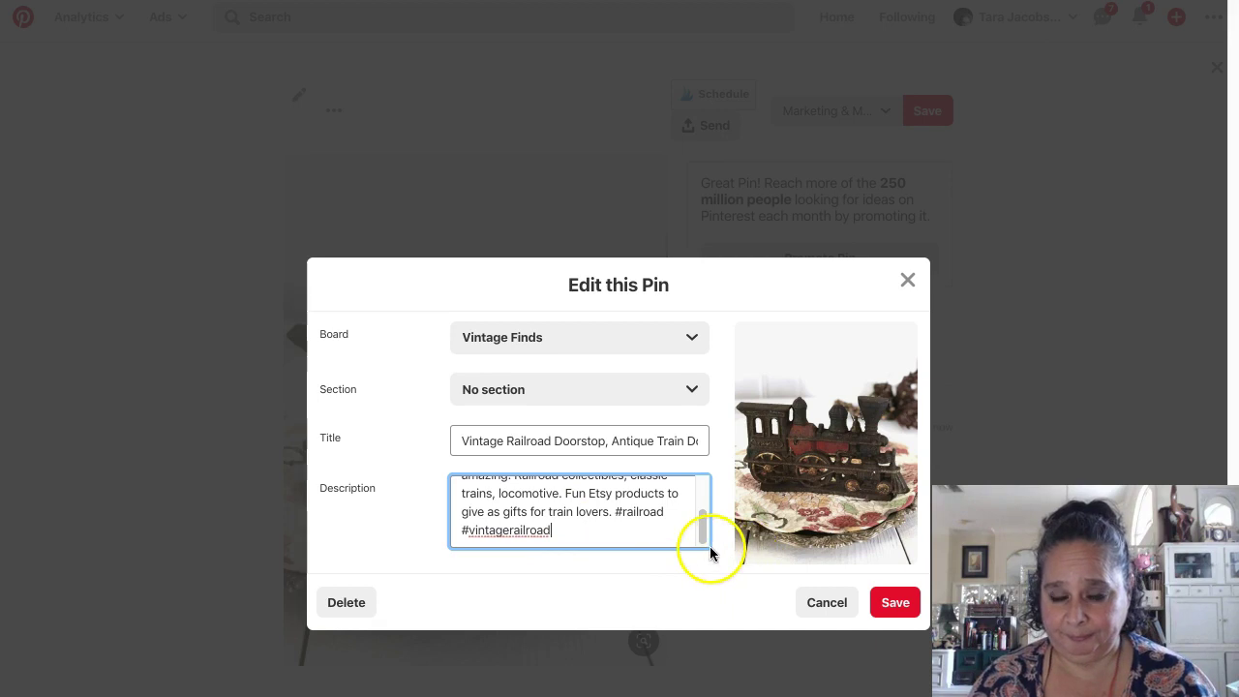
Replace the hashtag after #railroad with #locomotive and save the pin's edits
double_click(502, 530)
text(locomotive)
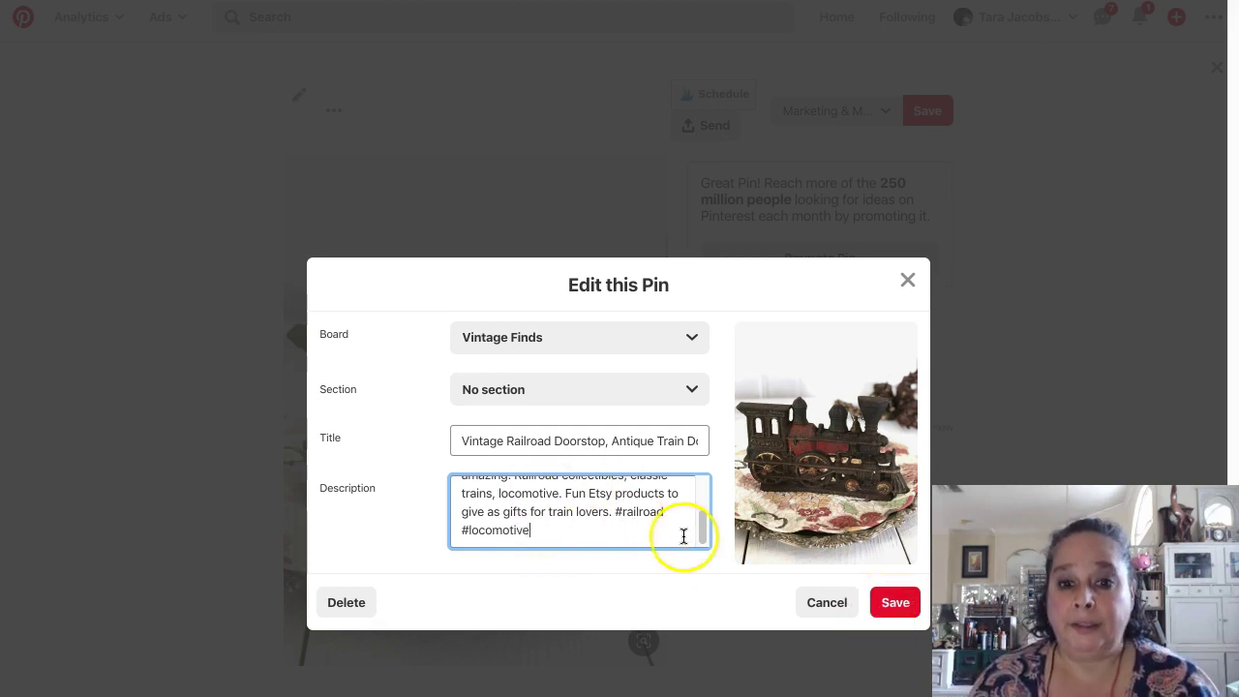
click(908, 603)
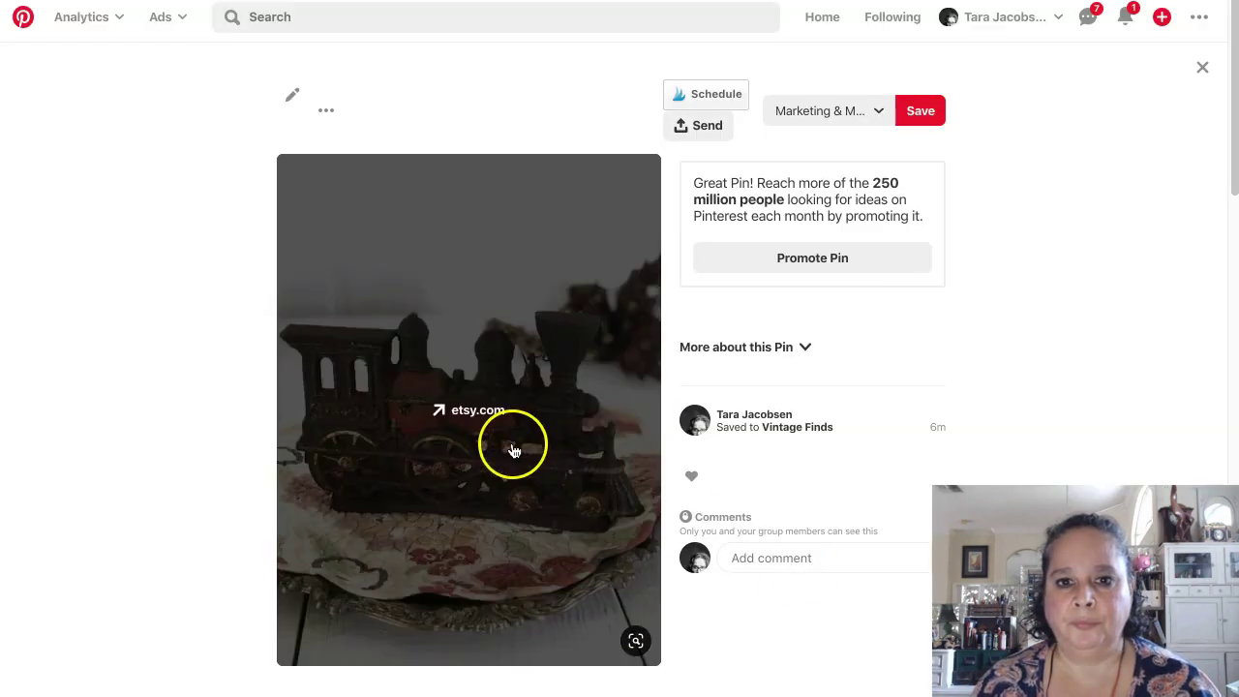
Follow the pin image's link to check the Etsy listing it leads to, and return to the pin
click(449, 473)
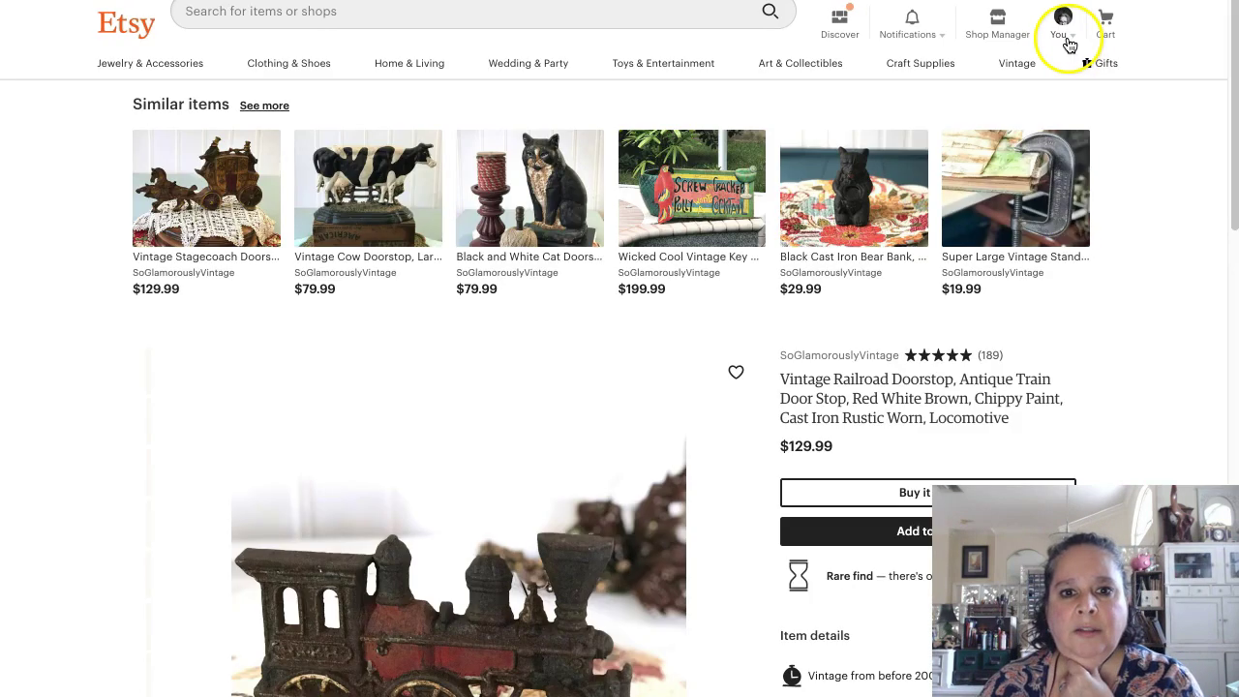
scroll(471, 326, down, 15)
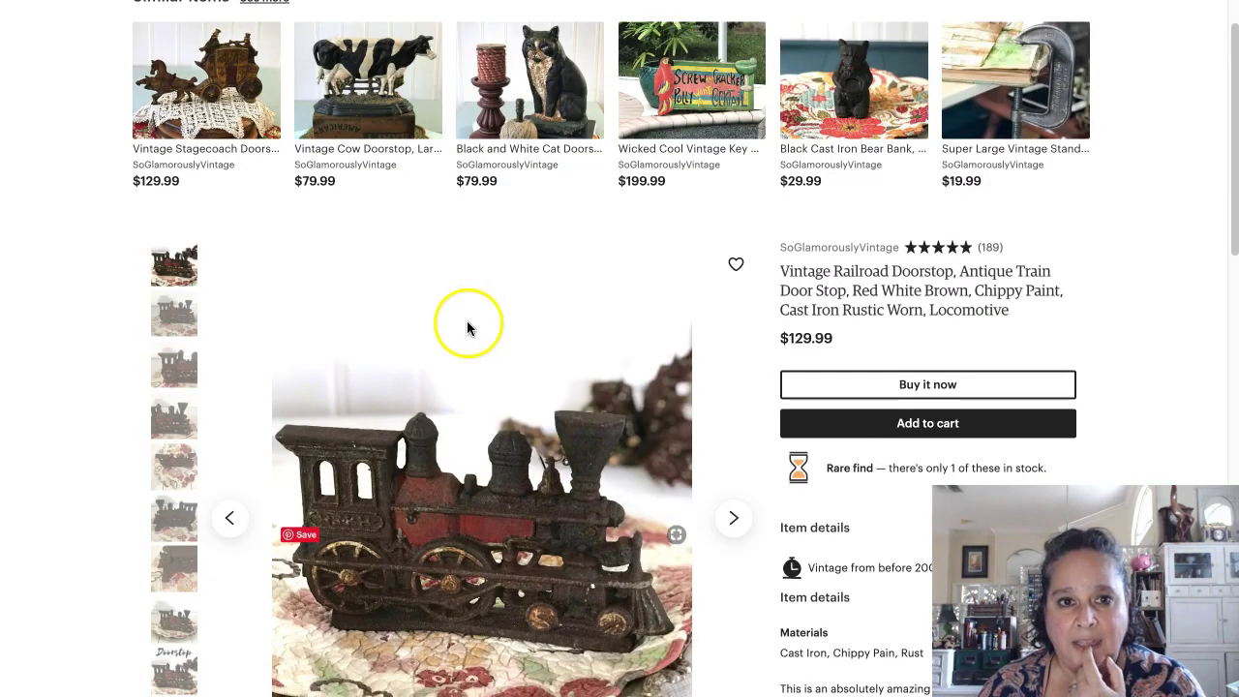
scroll(463, 318, up, 15)
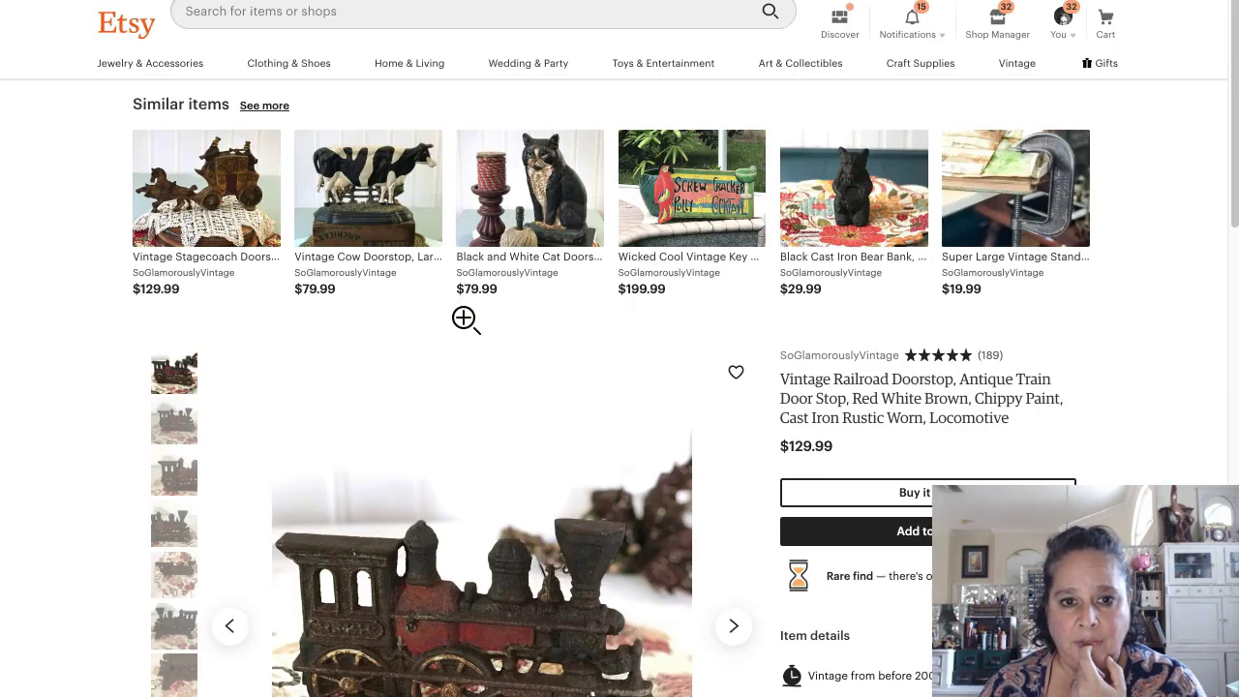
scroll(470, 329, down, 2)
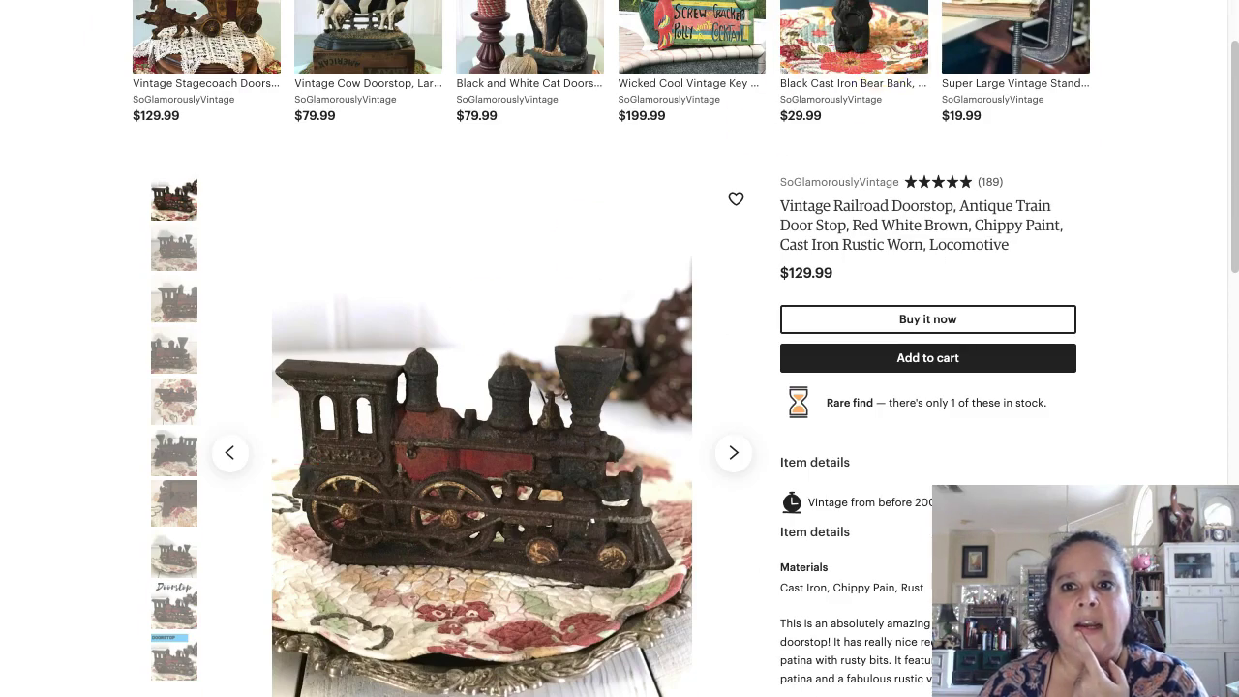
key(ctrl+w)
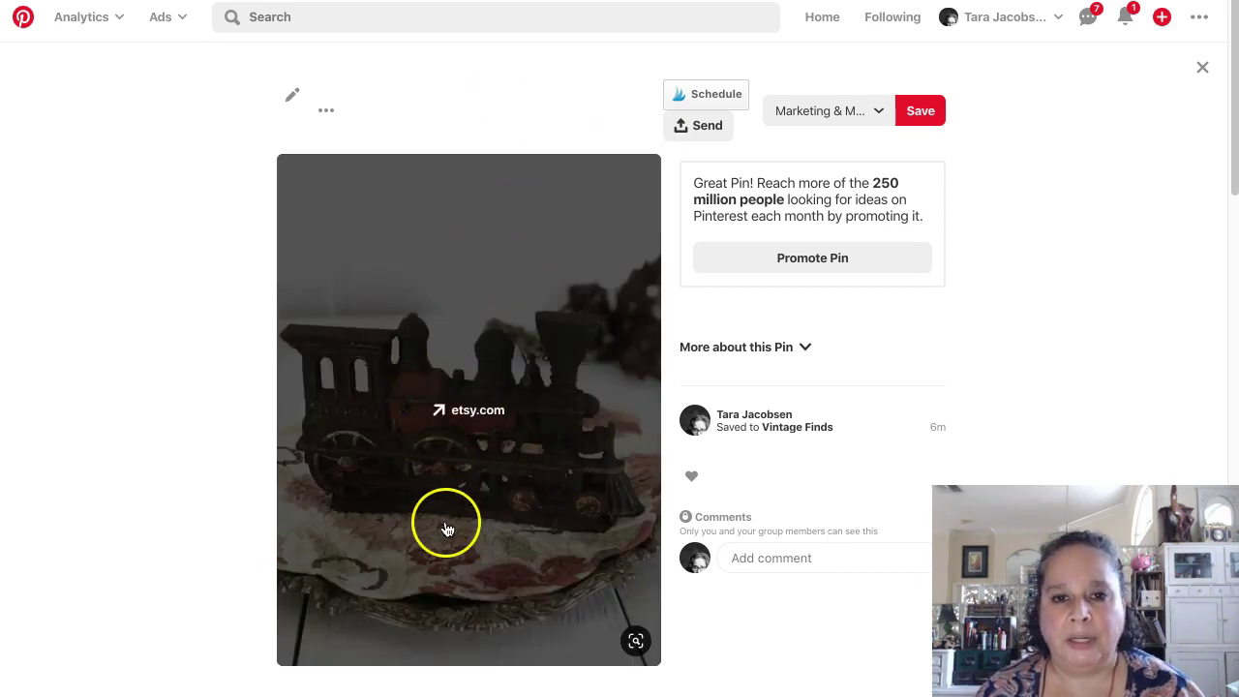
Review the saved pin's title, board, description and hashtags on its page
scroll(534, 468, down, 1)
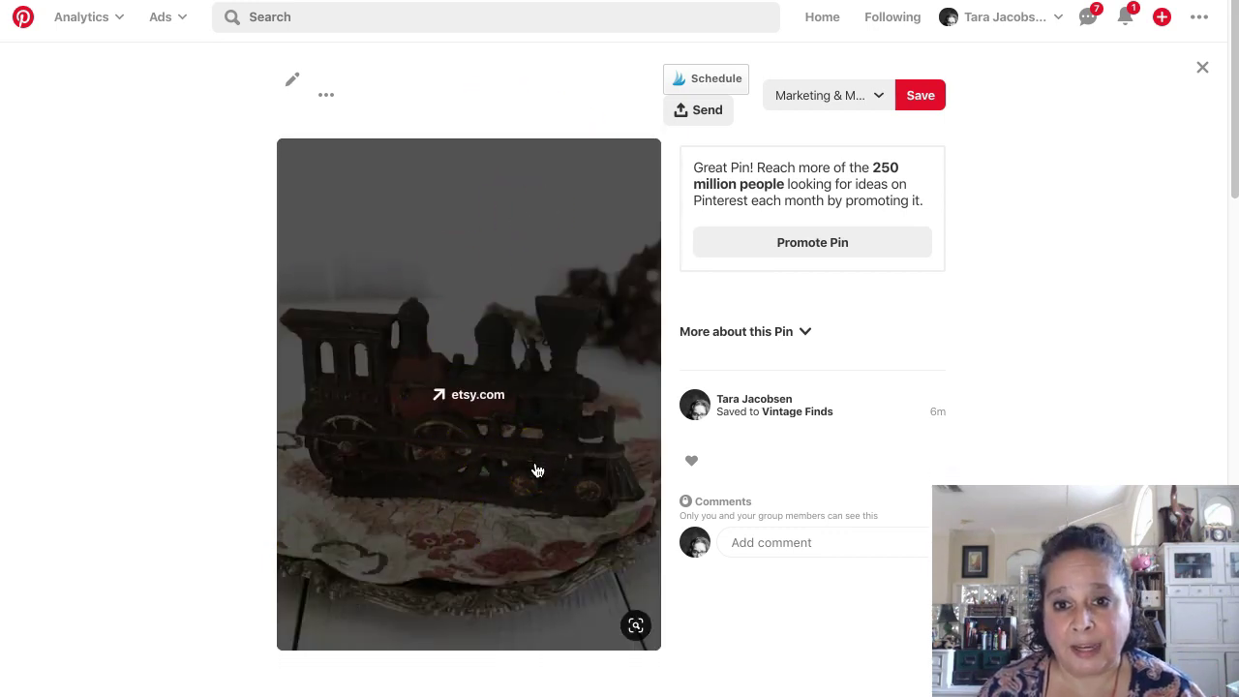
scroll(538, 471, down, 1)
scroll(631, 461, down, 1)
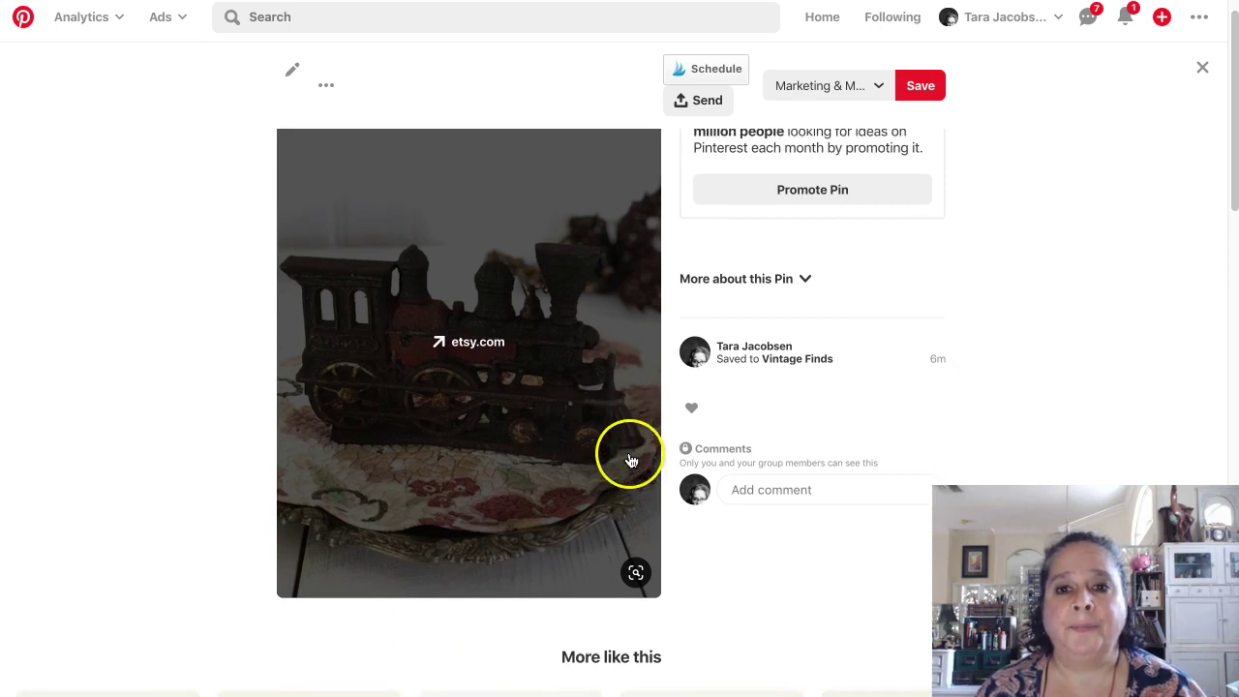
scroll(631, 461, up, 1)
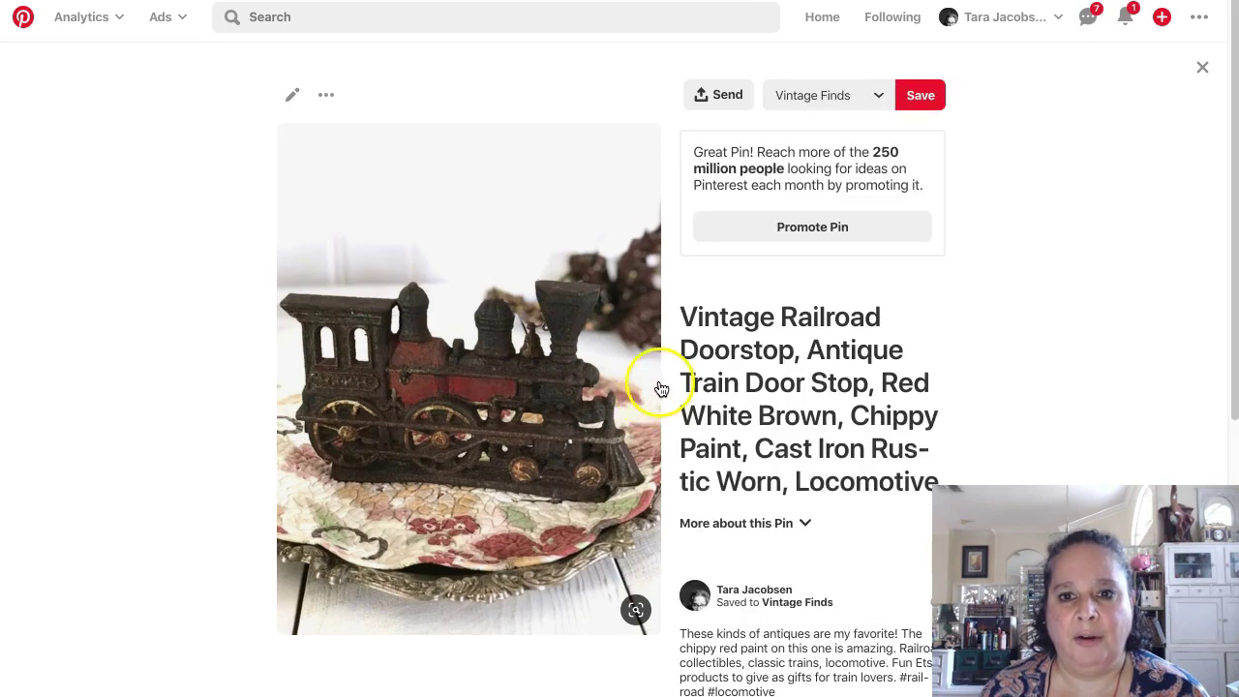
scroll(789, 357, down, 1)
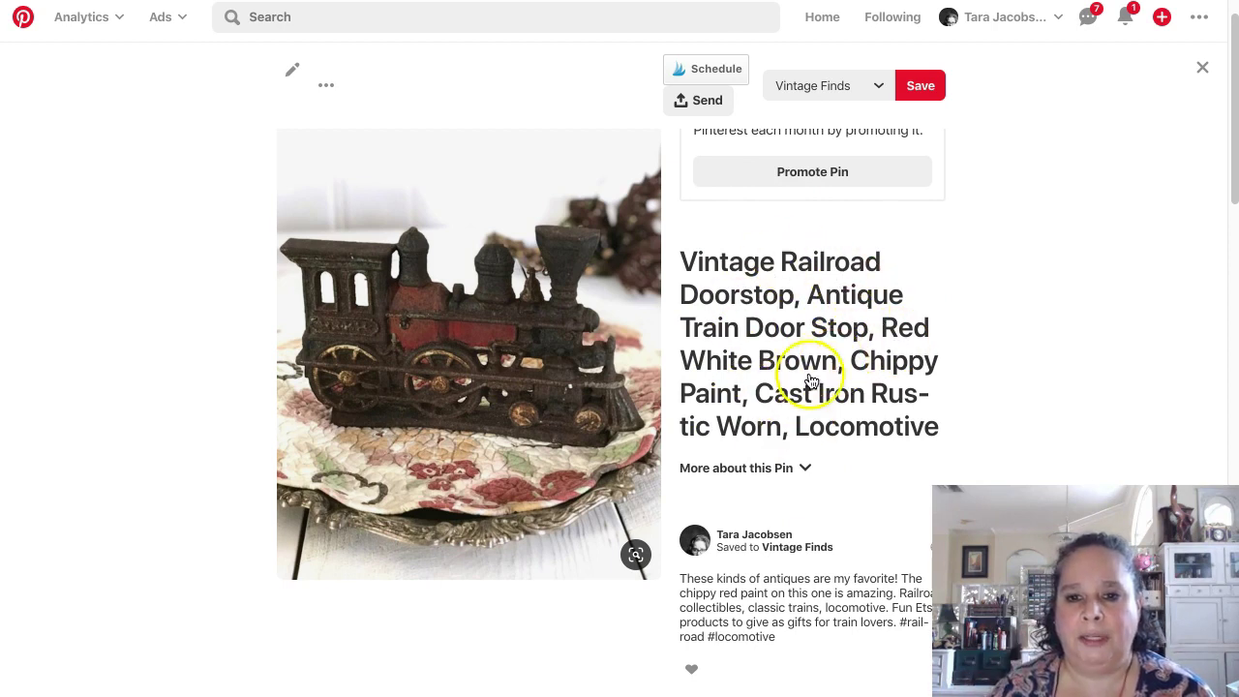
scroll(823, 465, down, 2)
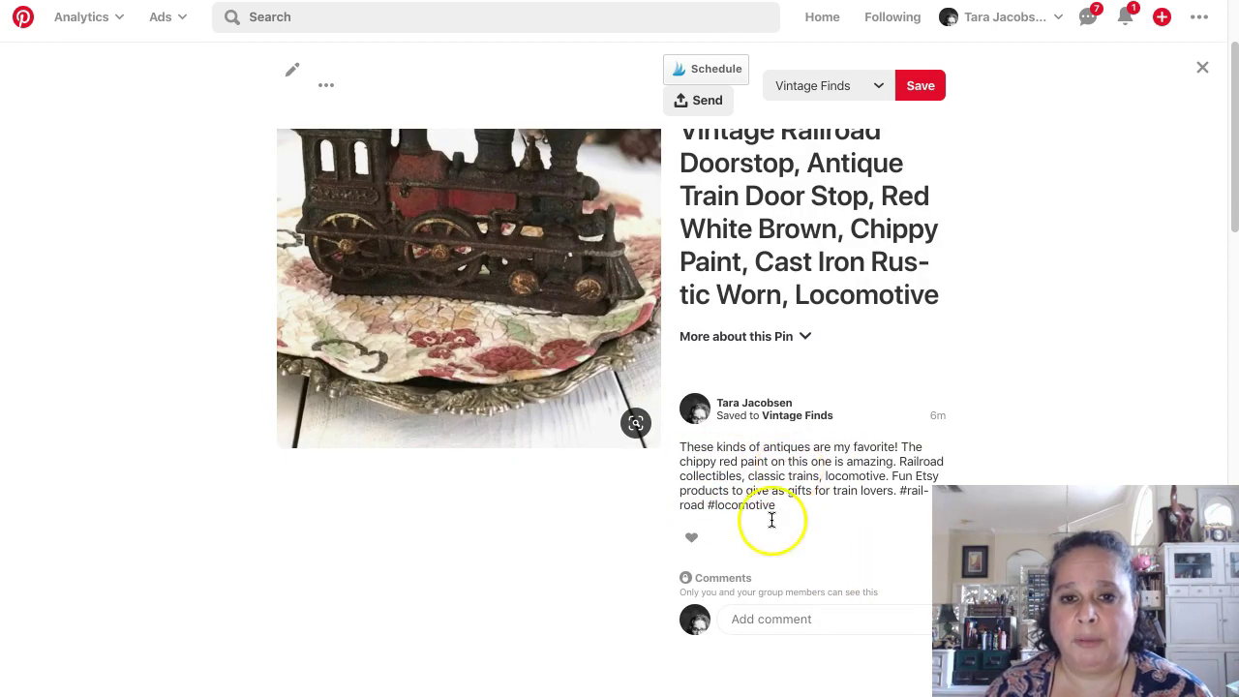
scroll(774, 542, up, 2)
scroll(774, 540, up, 1)
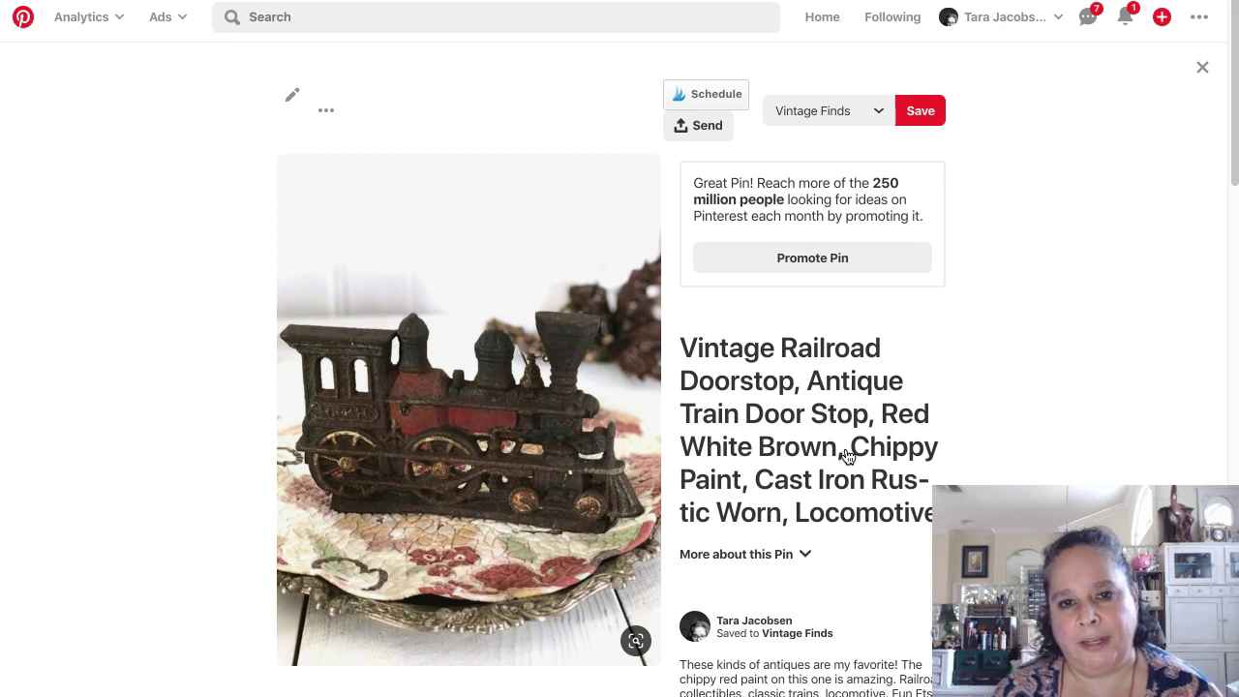
click(831, 456)
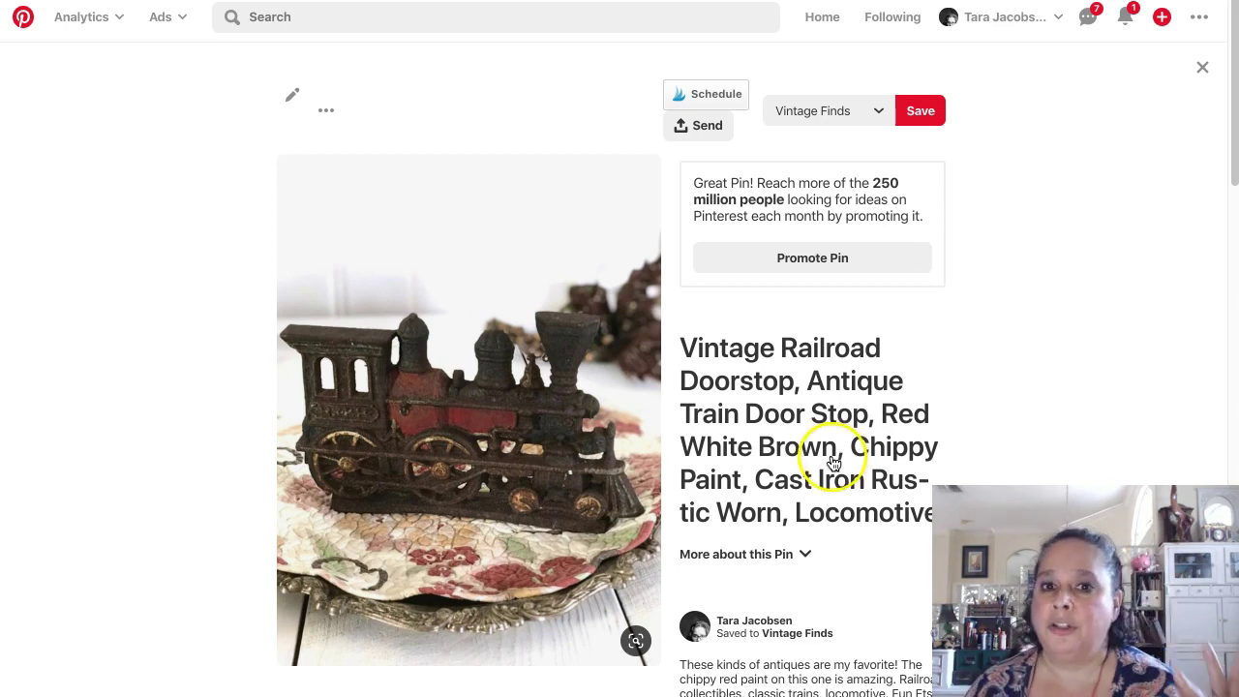